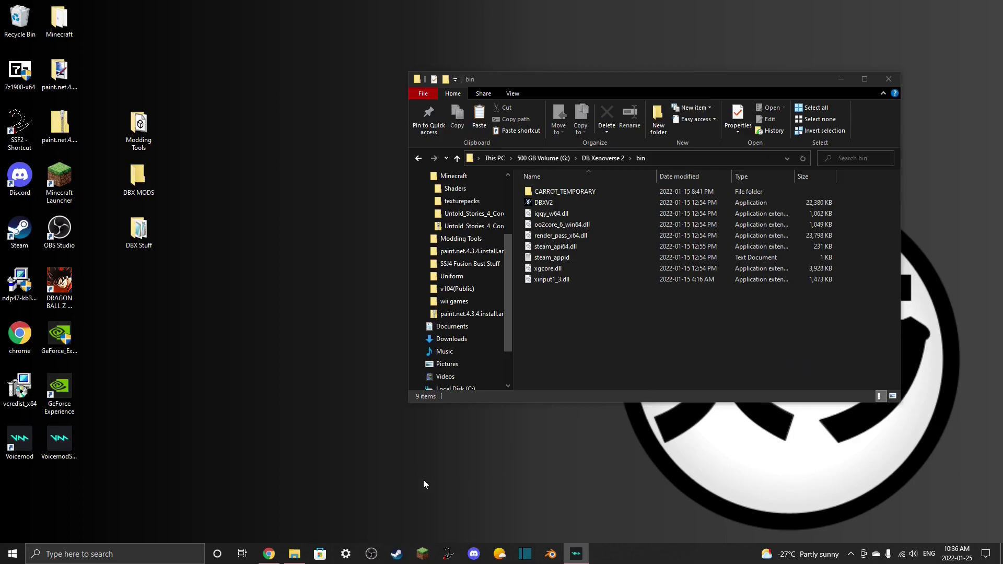
- Switch to Chrome and open the bookmarked New Transformations mod page on the Xenoverse mods site
left_click(269, 553)
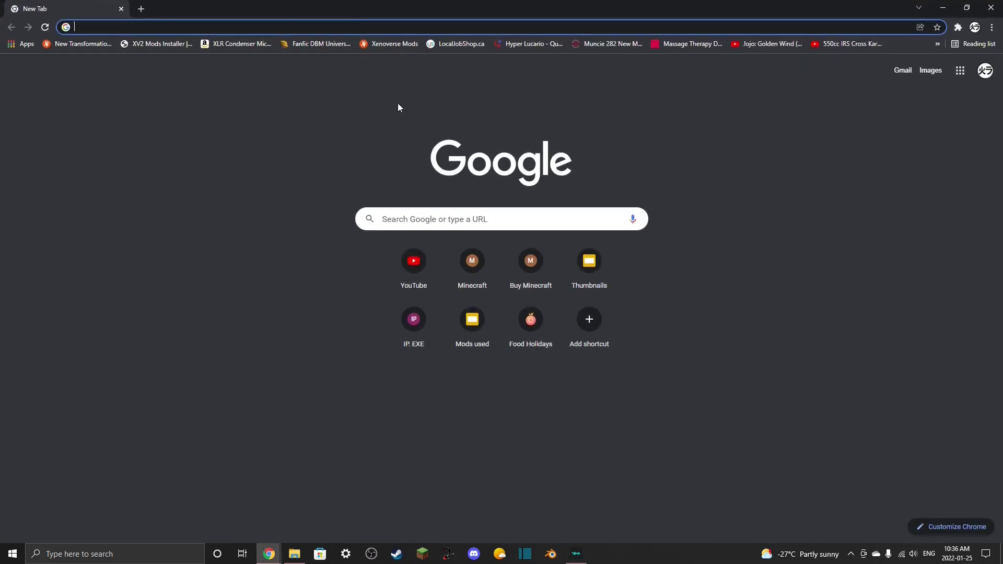
left_click(366, 43)
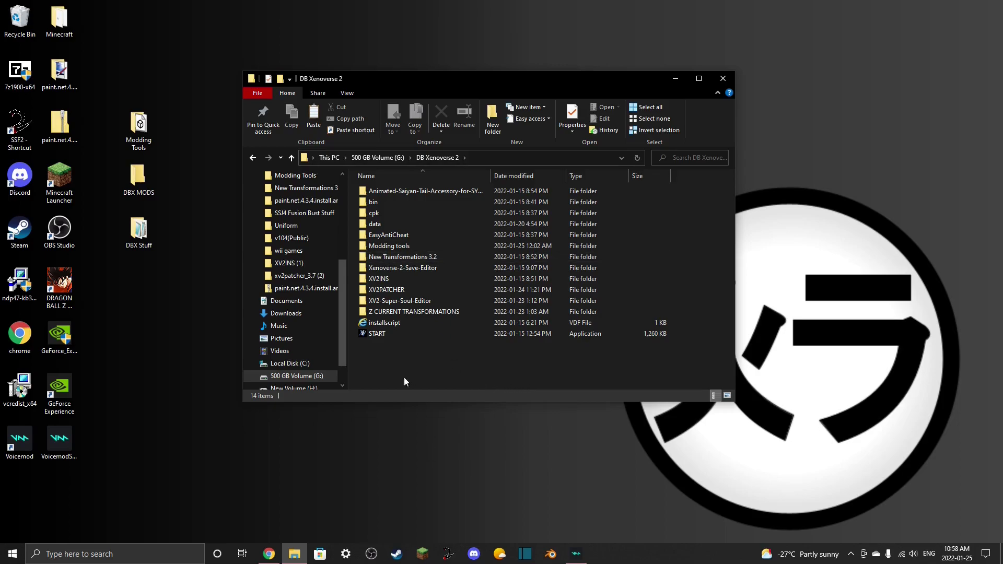
- Launch xv2ins from the XV2INS folder and start Clear installation in the mods installer
double_click(419, 278)
double_click(420, 248)
left_click(270, 131)
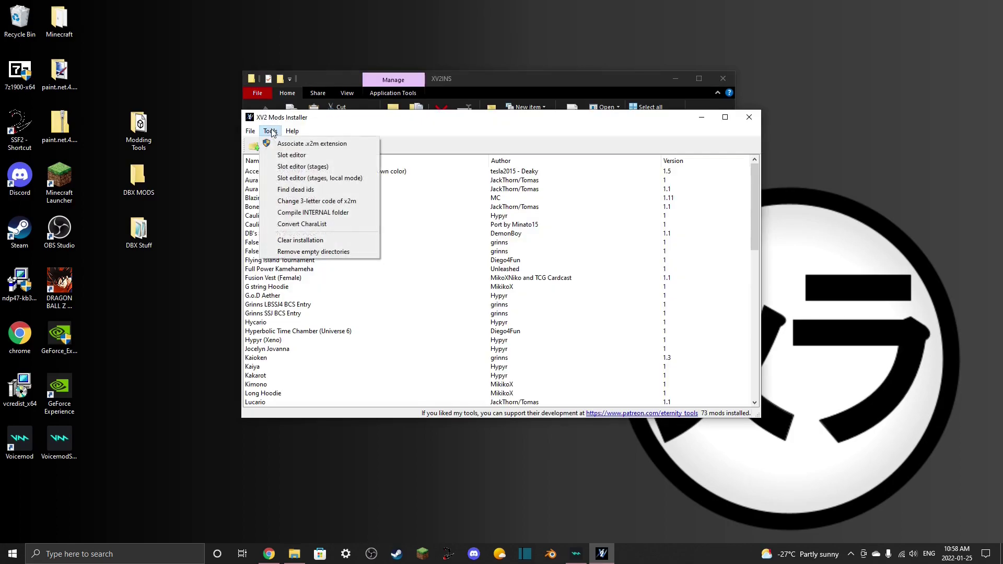
left_click(319, 240)
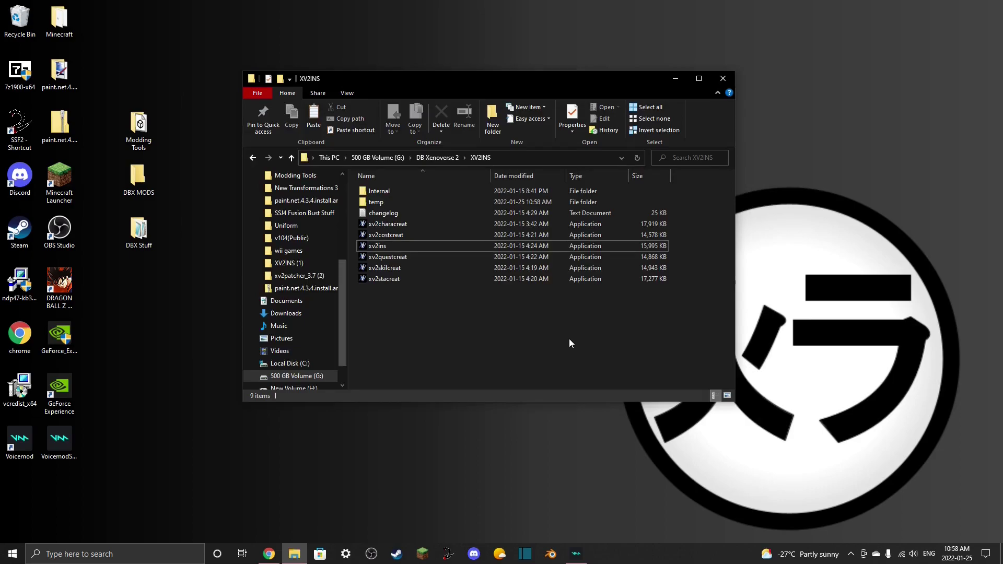
- Go back to the root of the 500 GB Volume (G:) and view the available actions for the DB Xenoverse 2 folder
key("alt+Left")
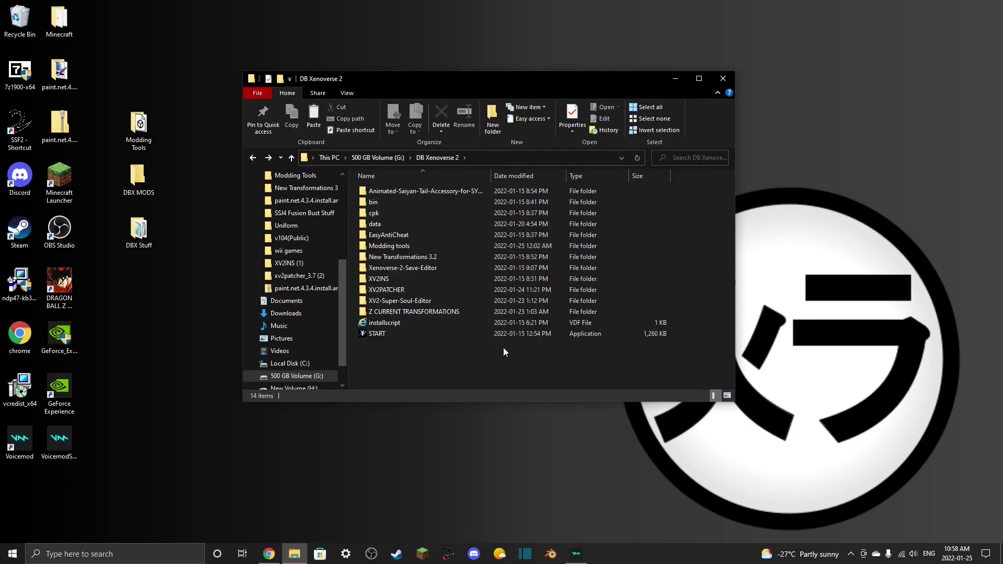
key("alt+Left")
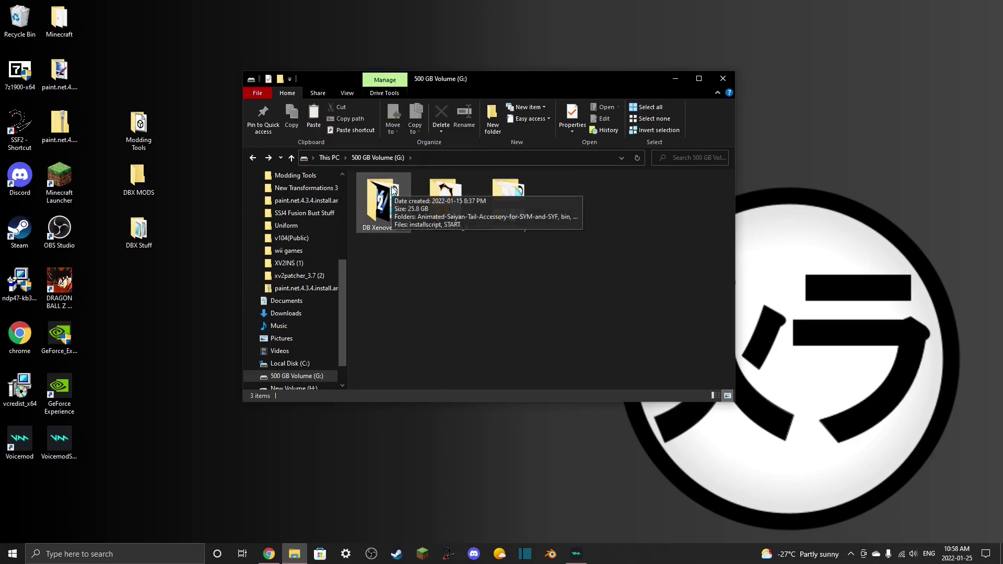
right_click(380, 208)
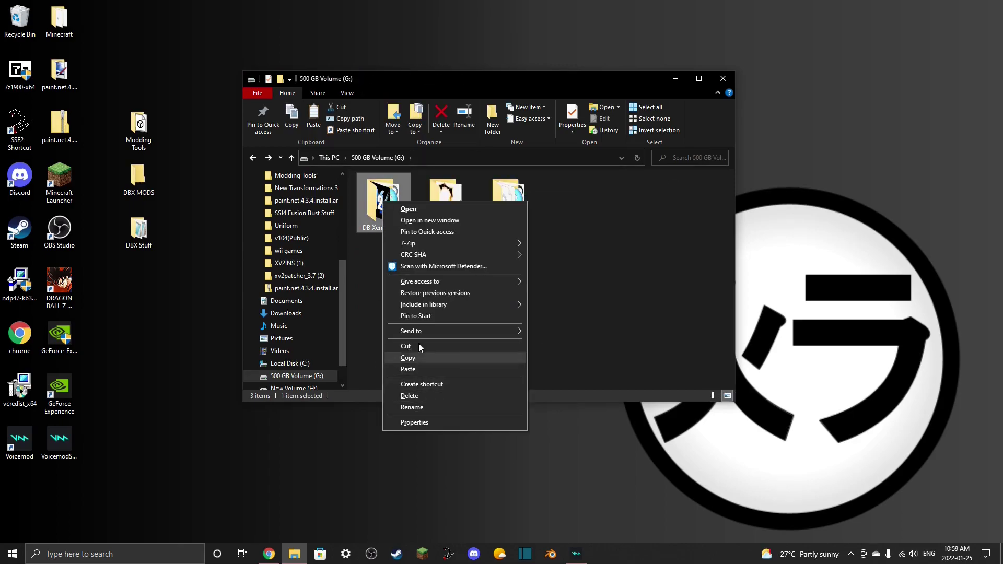
left_click(585, 274)
left_click(585, 273)
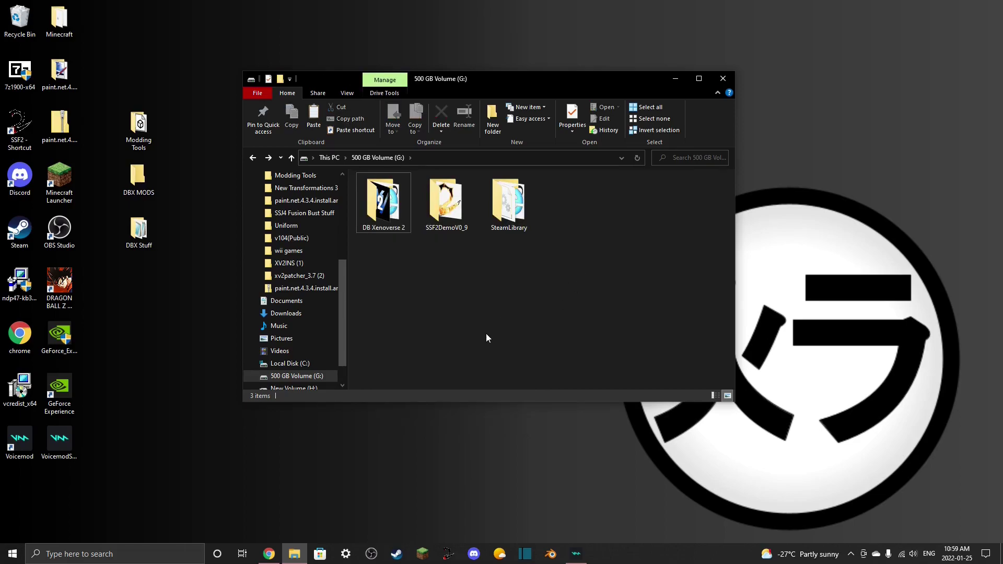
- Switch to Steam and start uninstalling DRAGON BALL XENOVERSE 2, cancelling at the confirmation and closing Steam
left_click(396, 554)
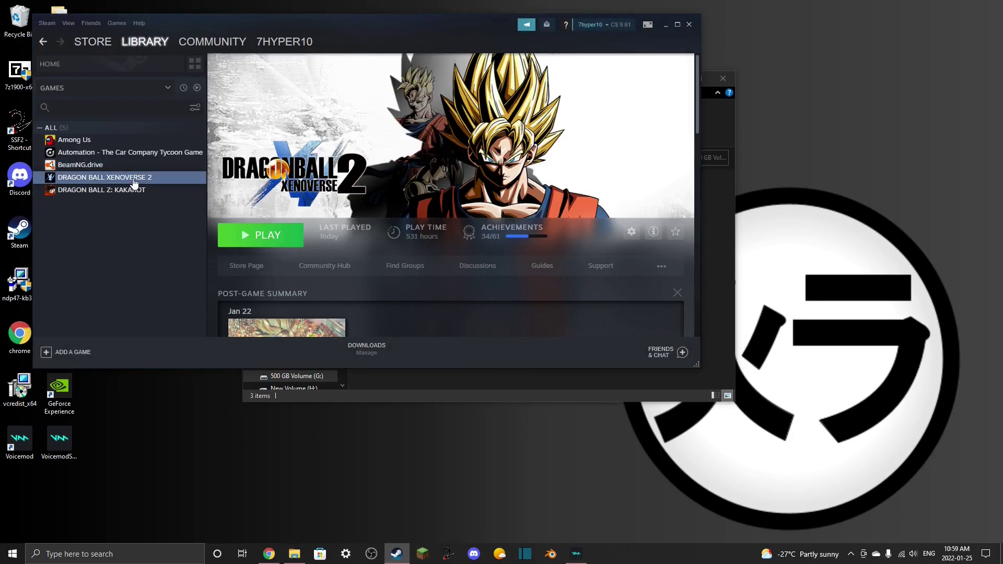
right_click(121, 177)
mouse_move(164, 229)
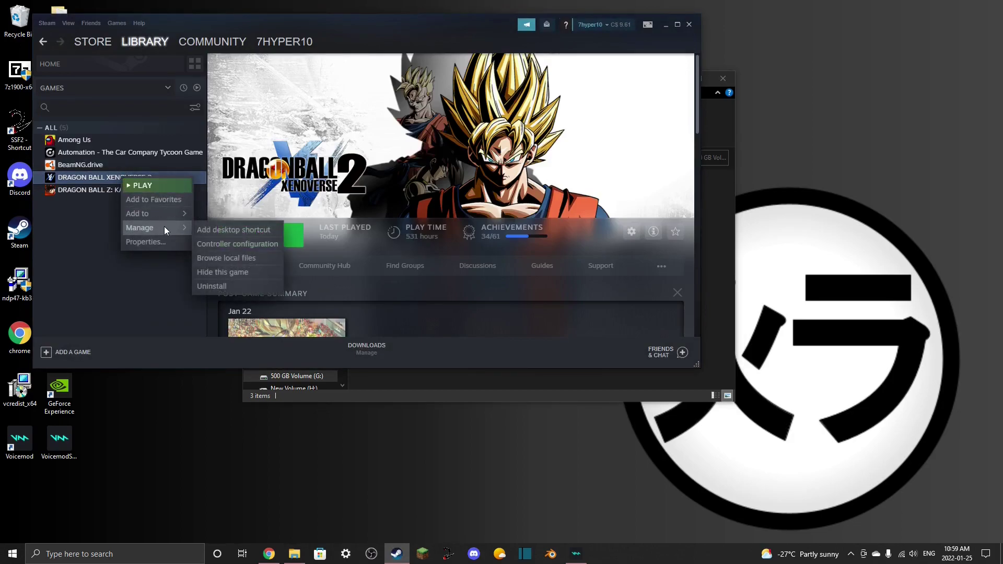
left_click(226, 286)
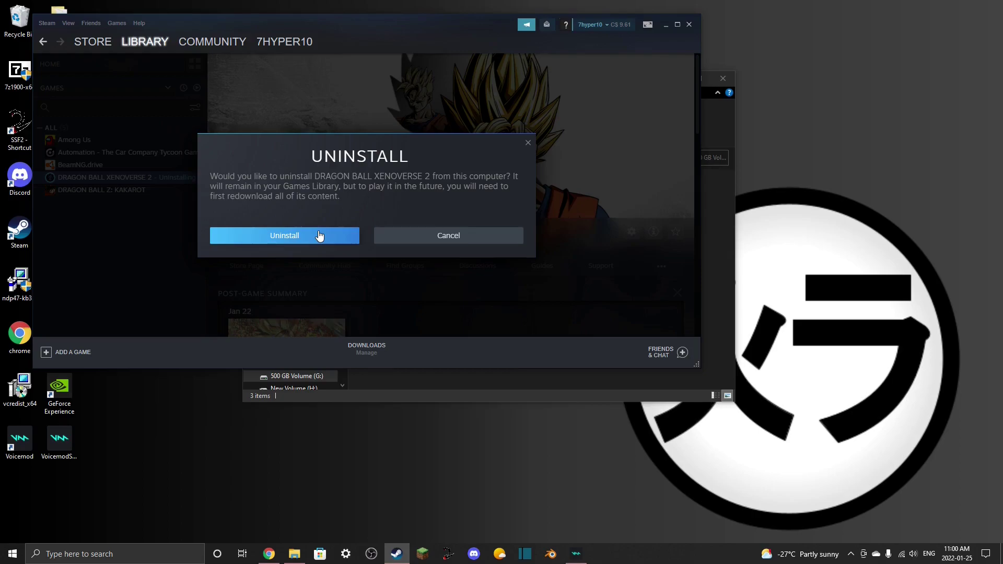
left_click(528, 142)
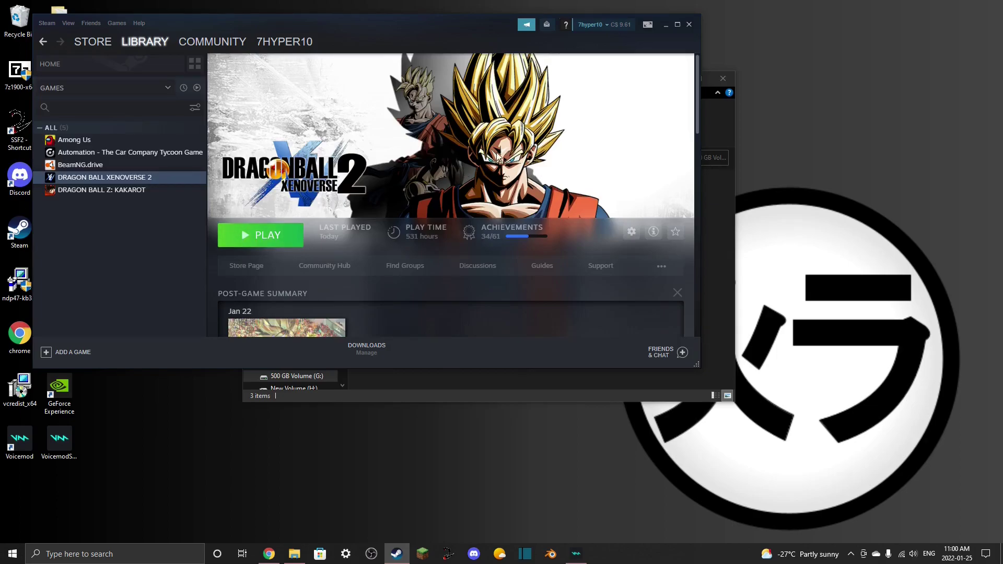
left_click(689, 25)
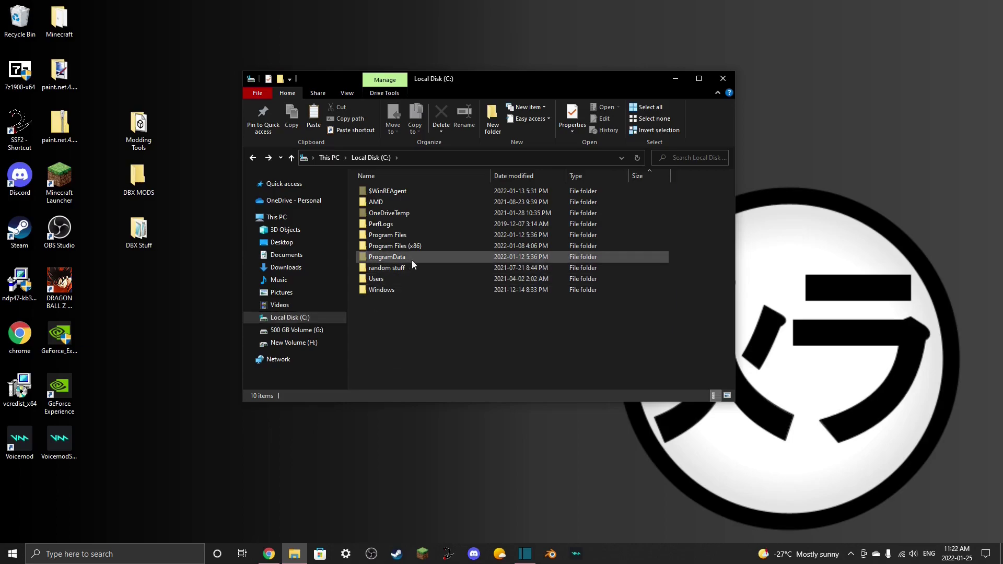
- On Local Disk (C:), open the Steam userdata save folder 323470\remote under the account's folder and locate DBXV2 and DBXV21
double_click(423, 242)
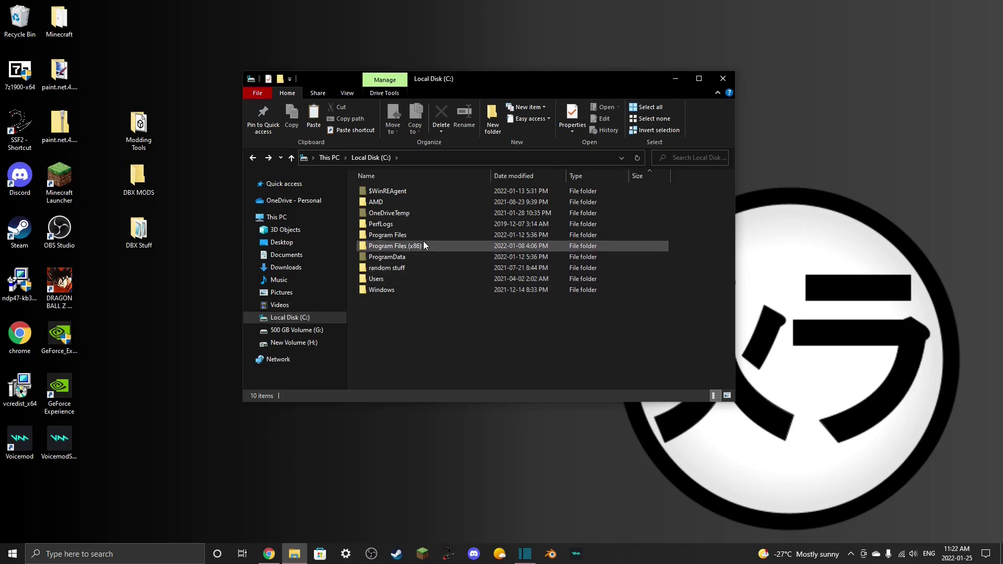
double_click(408, 279)
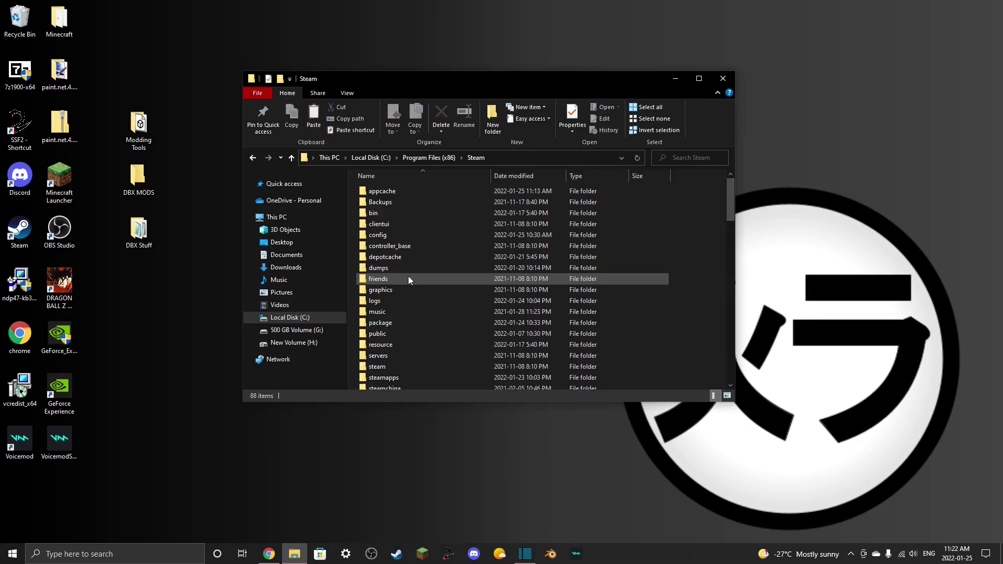
scroll(409, 280, "down", 3)
double_click(394, 307)
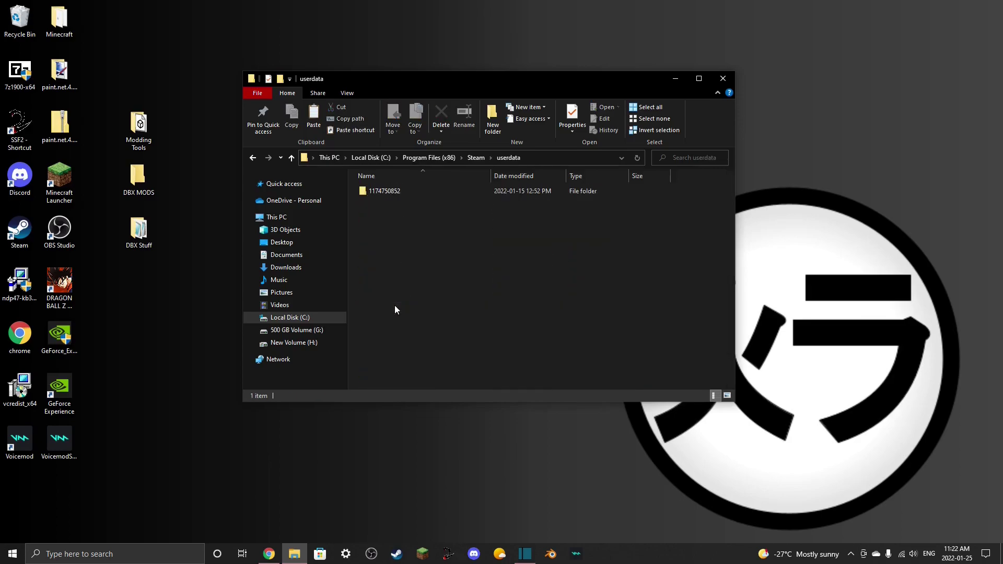
double_click(408, 191)
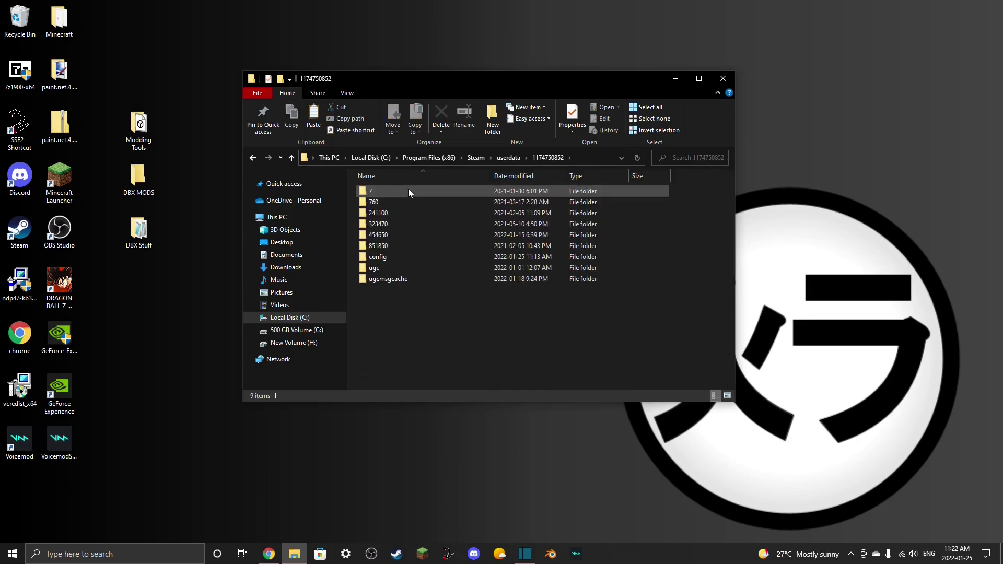
mouse_move(404, 225)
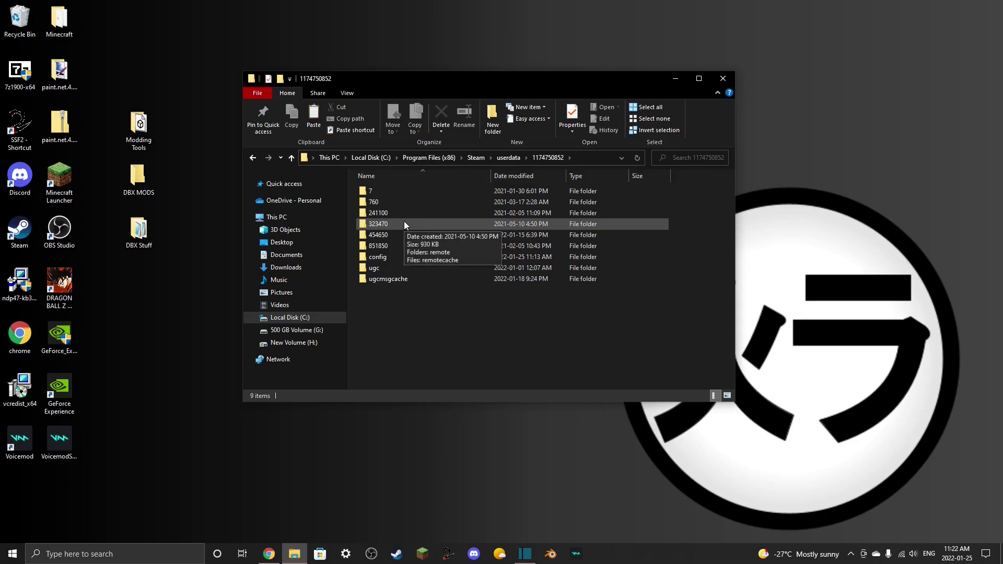
double_click(404, 223)
double_click(401, 193)
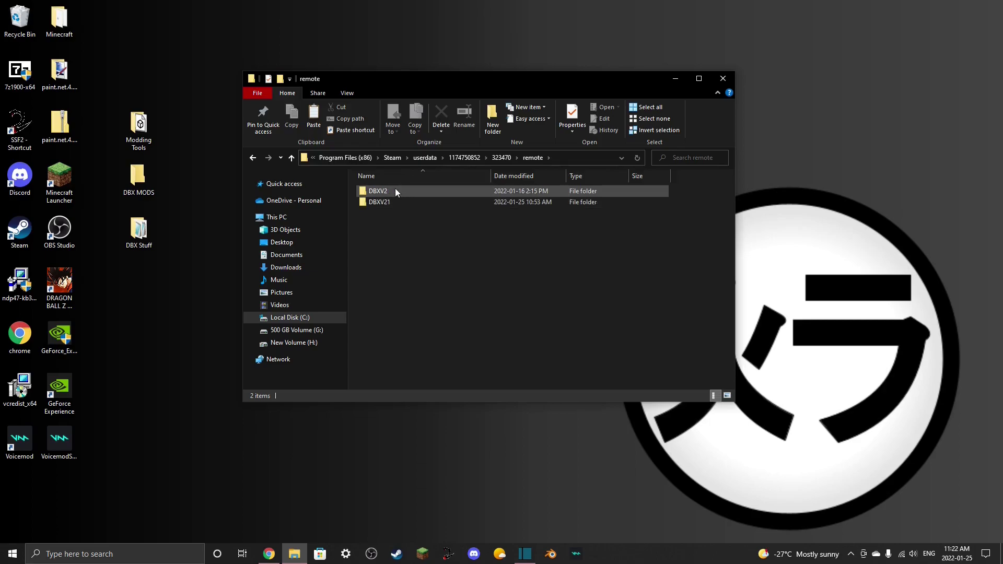
mouse_move(416, 195)
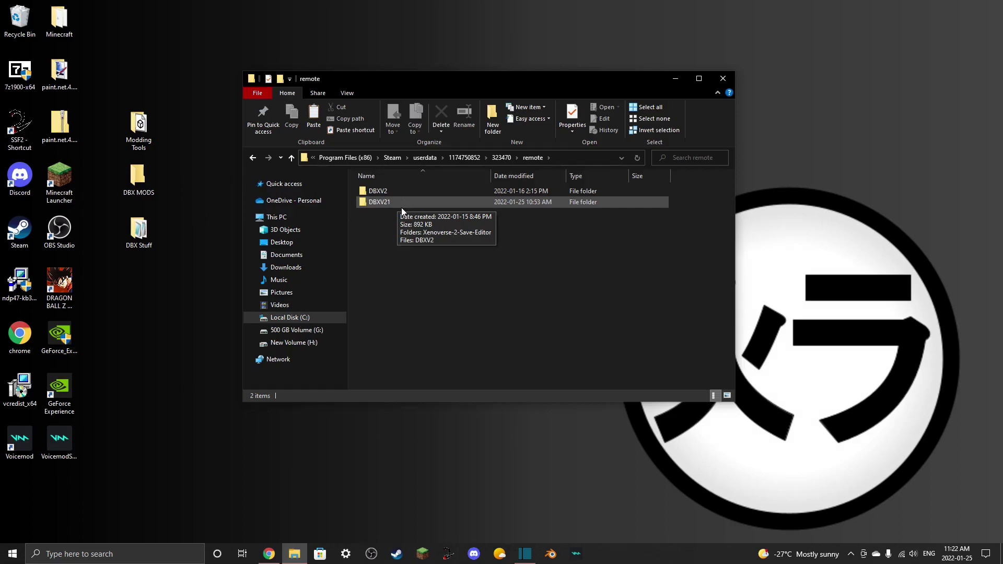
left_click(404, 190)
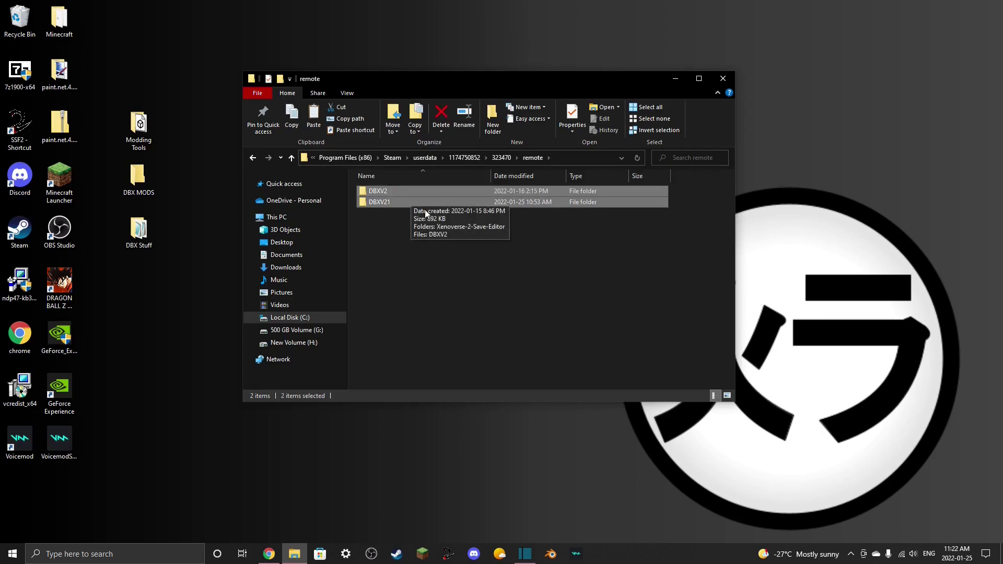
left_click(421, 284)
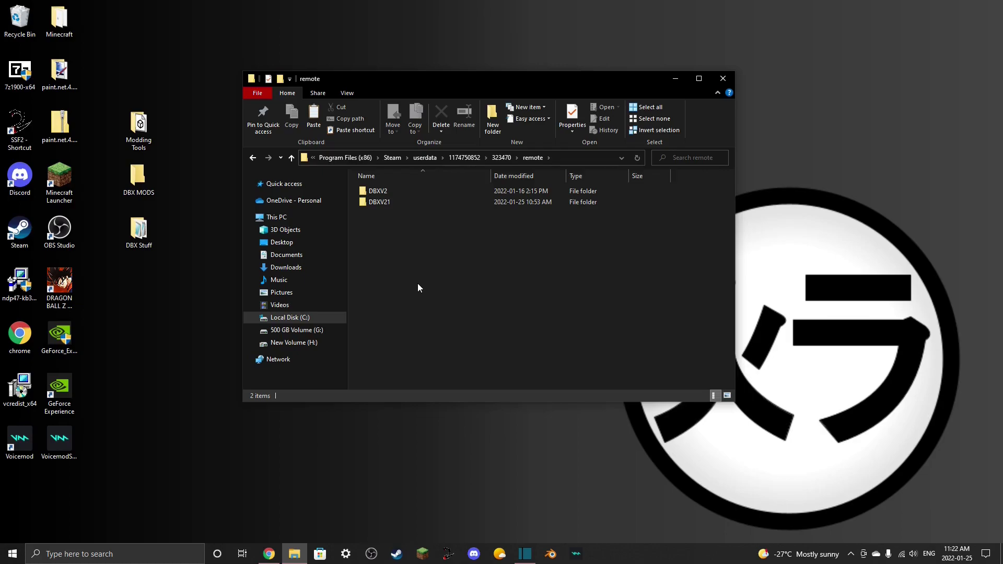
- Create a new folder with the default name on the desktop and open the DBXV21 save folder
right_click(816, 153)
right_click(827, 115)
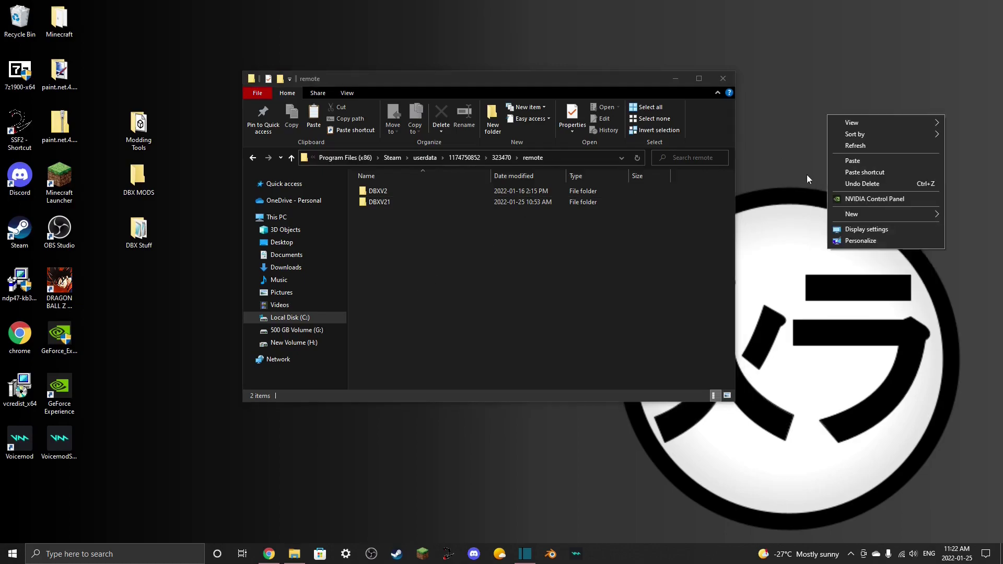
mouse_move(874, 213)
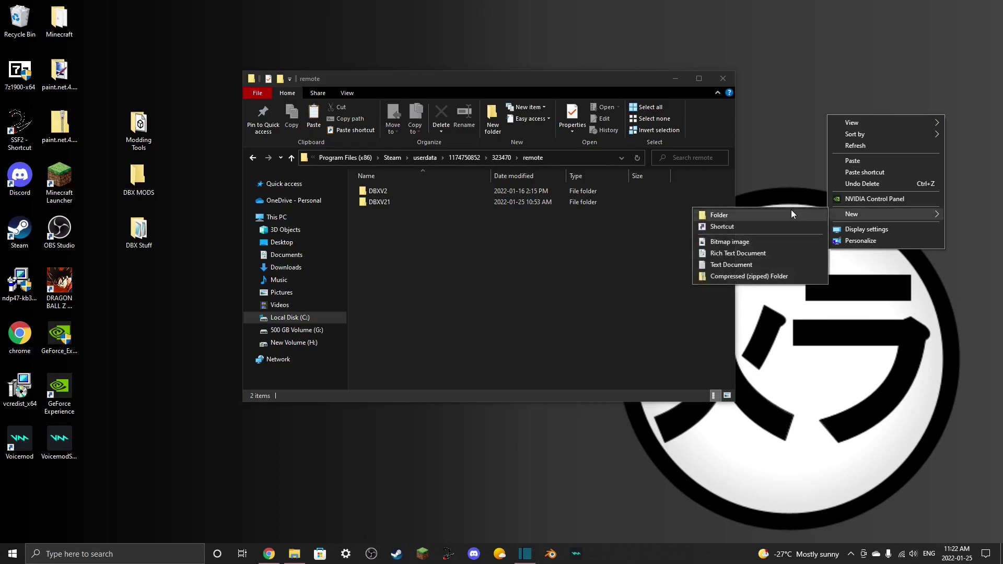
left_click(791, 214)
key("Return")
double_click(425, 202)
left_click_drag(426, 202, 483, 221)
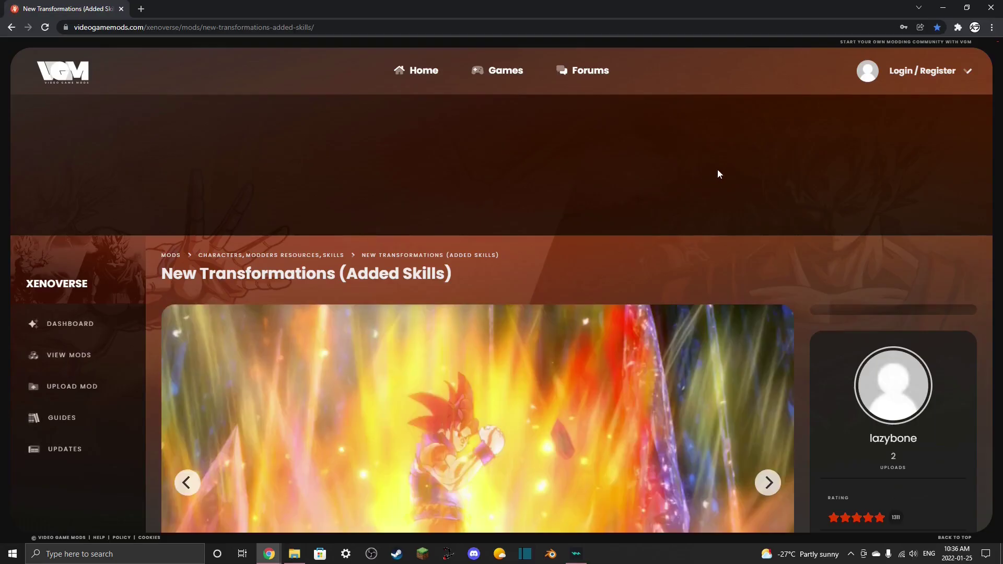
- In Chrome, examine the New Transformations (Added Skills) page, from its title down to the description and download option
scroll(816, 161, "down", 5)
scroll(806, 160, "down", 4)
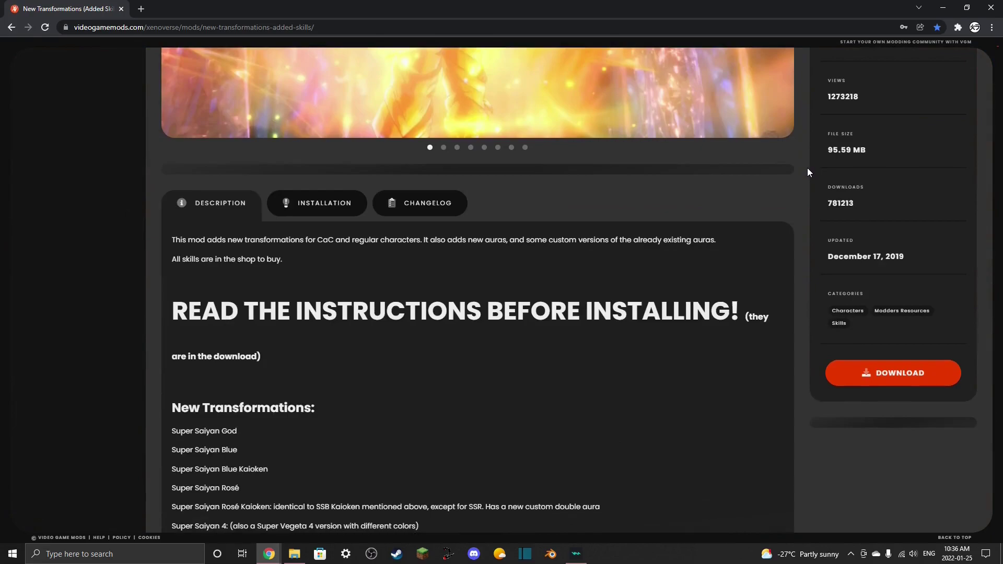
scroll(807, 172, "up", 5)
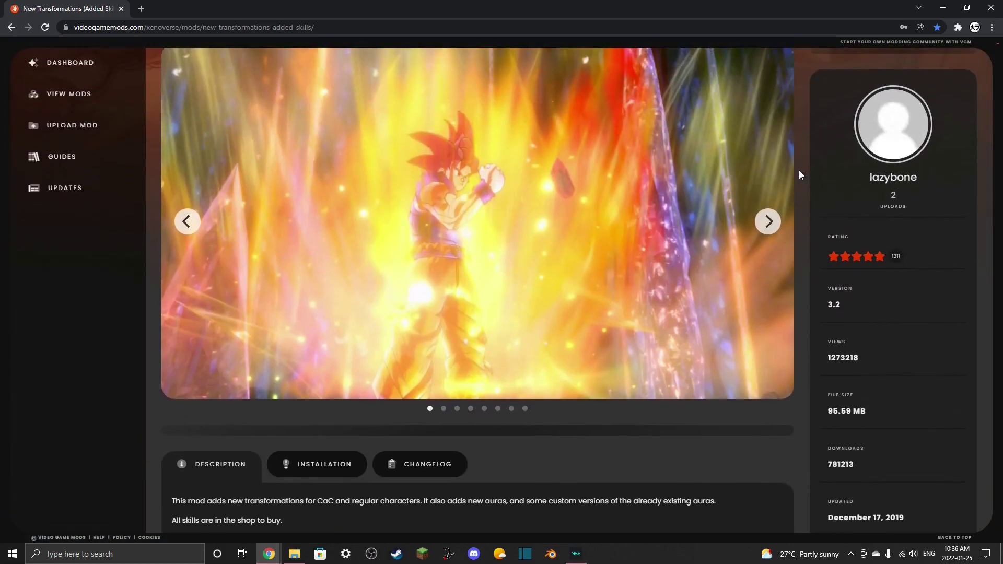
scroll(798, 170, "up", 4)
scroll(793, 173, "down", 9)
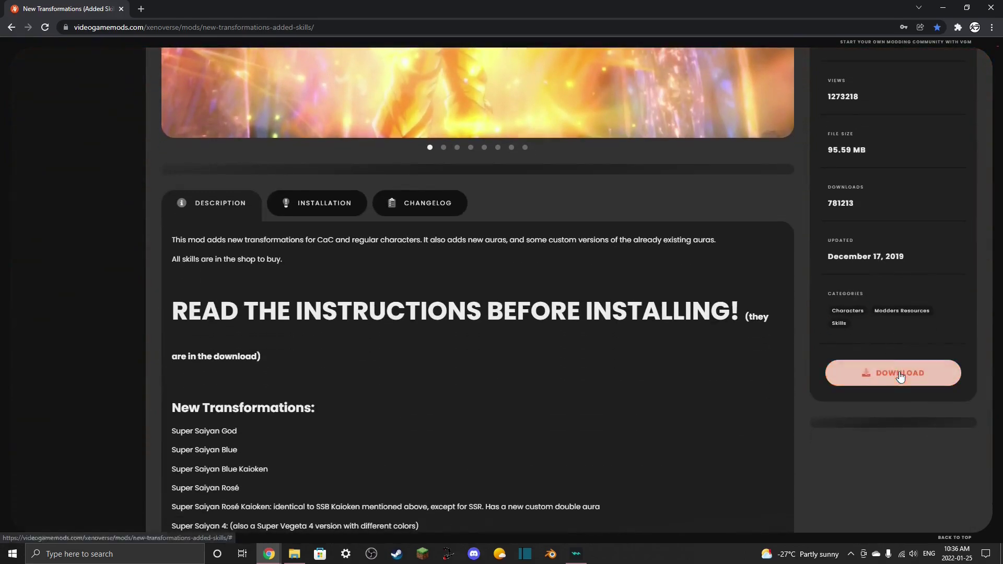
right_click(59, 517)
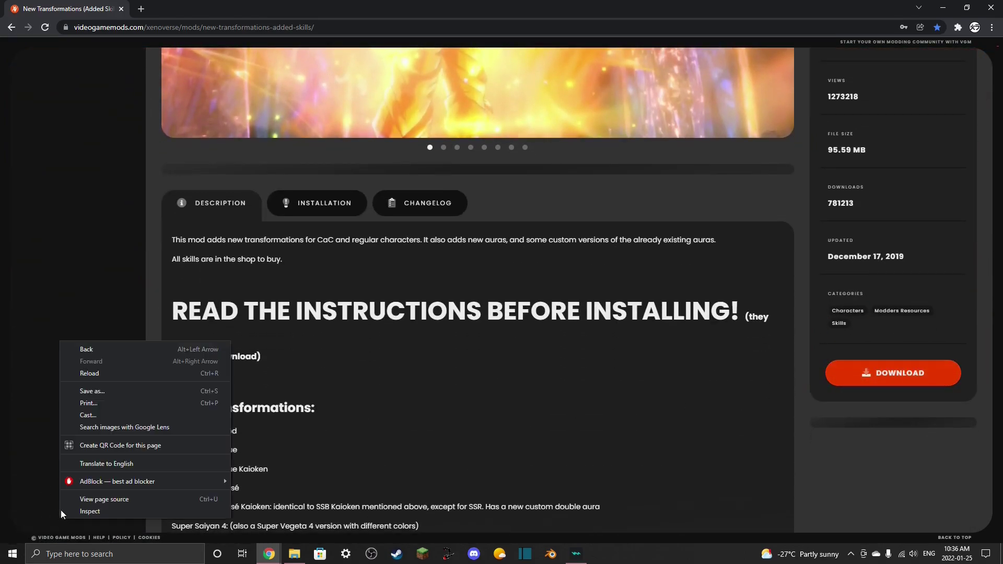
left_click(73, 401)
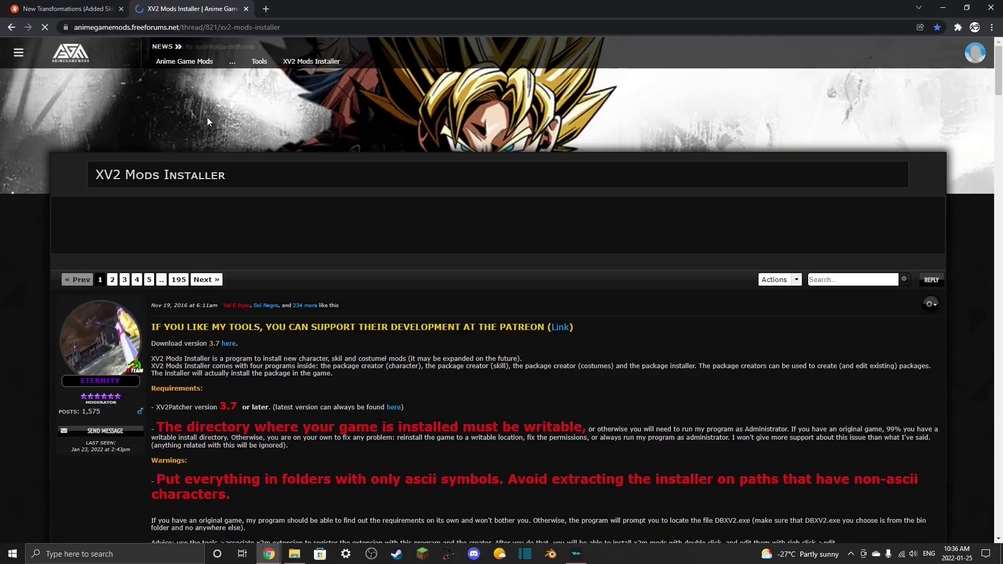
- Start downloading XV2INS.zip through the version 3.7 MEGA link in the XV2 Mods Installer thread
scroll(366, 189, "down", 3)
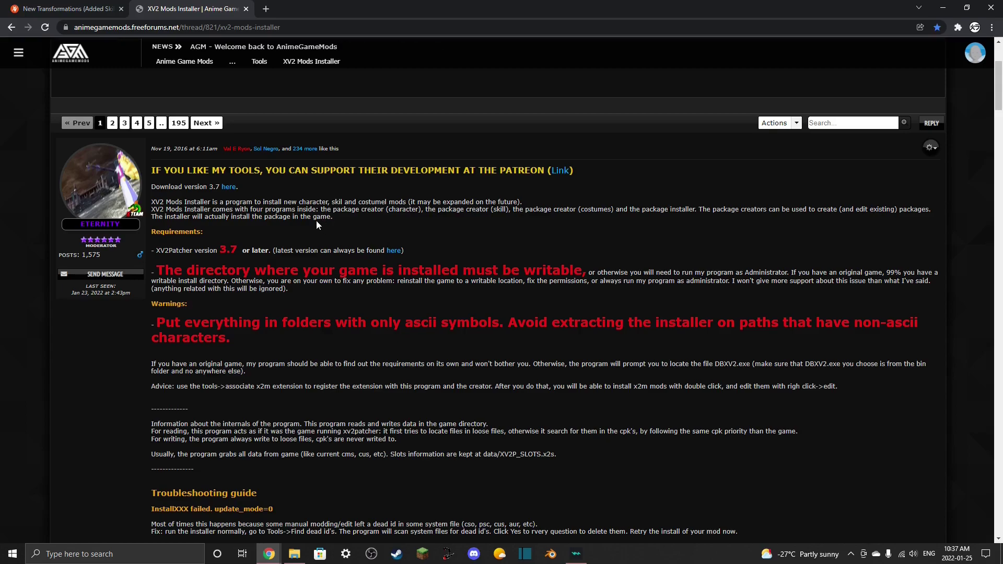
middle_click(229, 187)
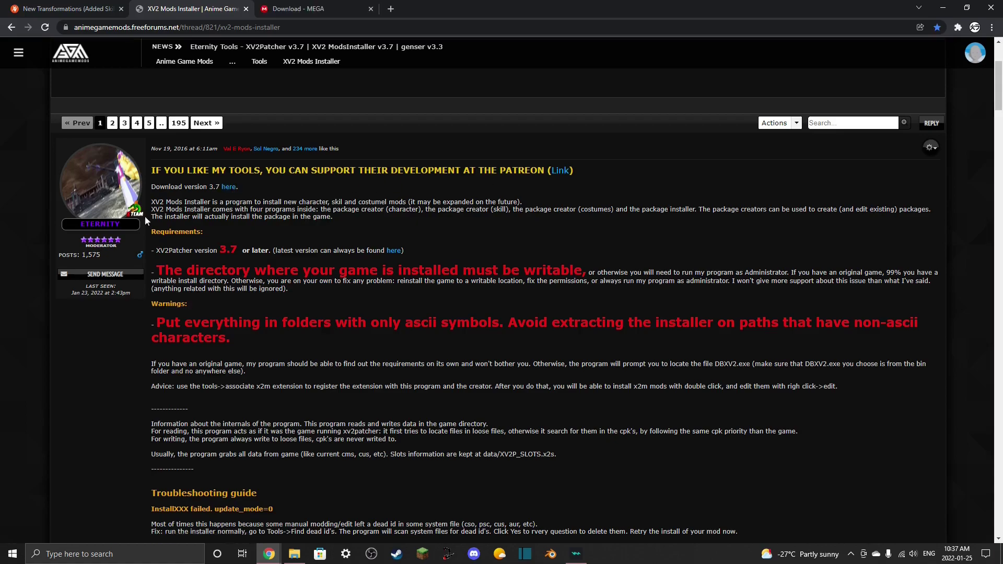
key("ctrl+Tab")
left_click(622, 396)
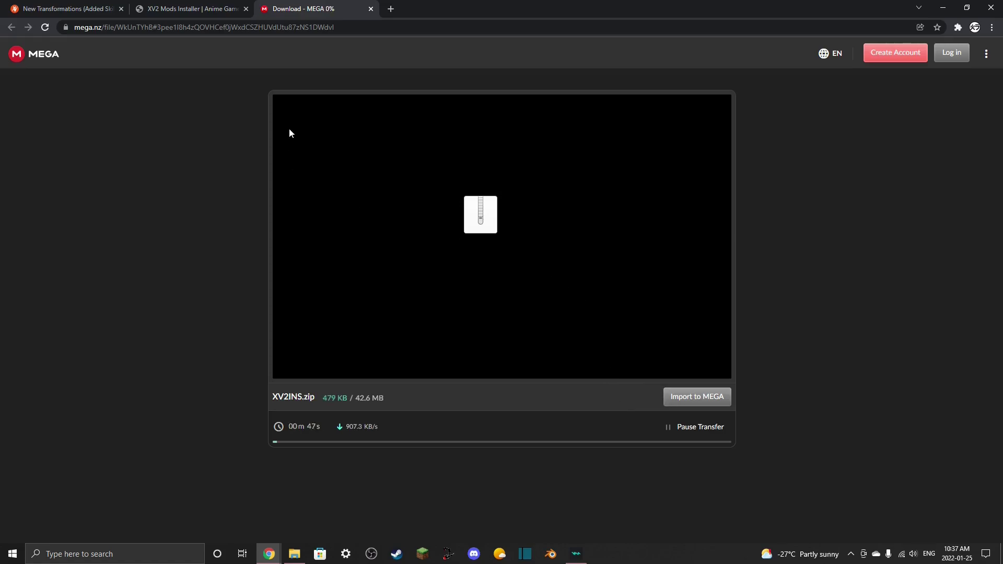
- Download xv2patcher_3.7.zip from MEGA through the latest-version link in the XV2 Mods Installer thread and the Tools by Eternity page
key("ctrl+shift+Tab")
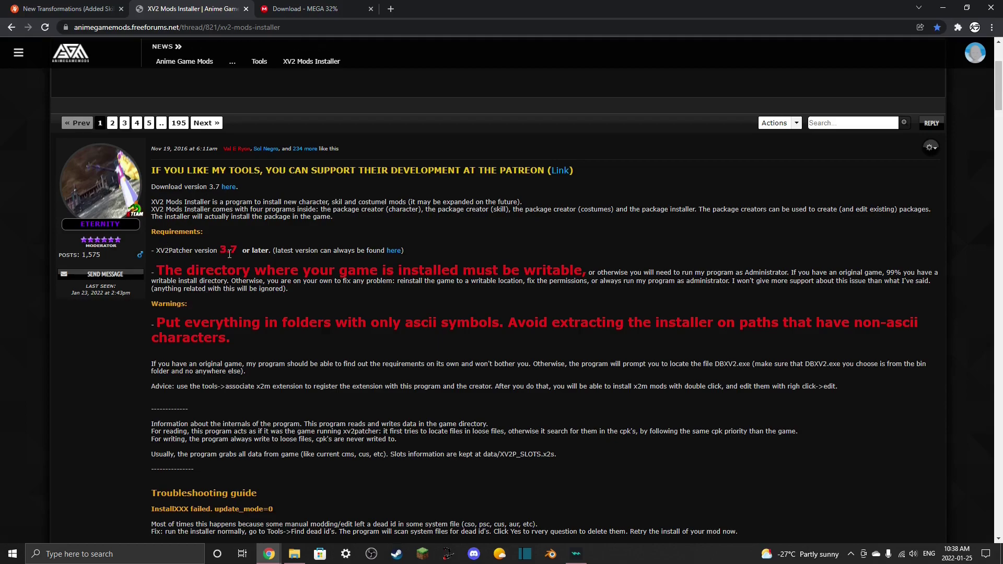
left_click(395, 251)
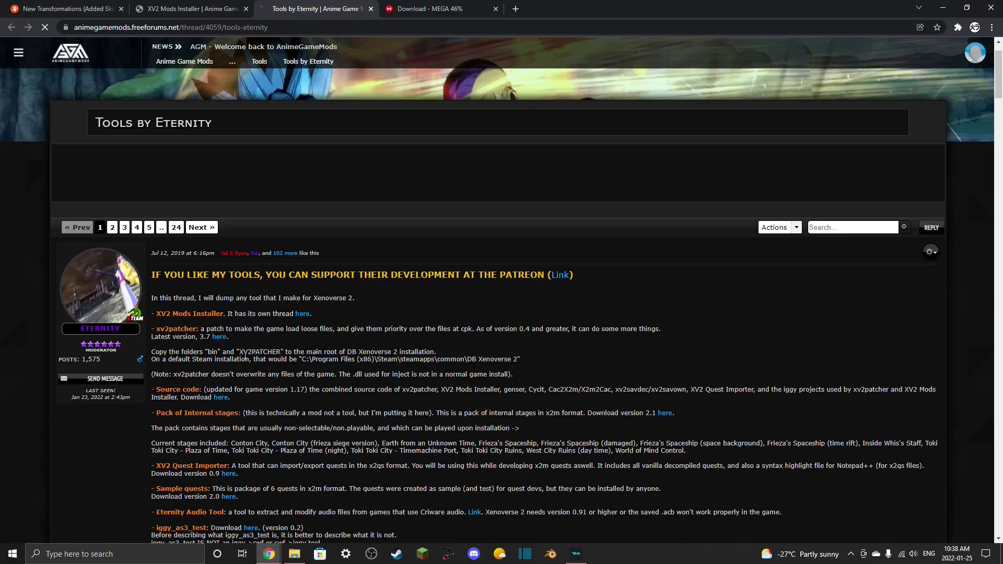
left_click(220, 338)
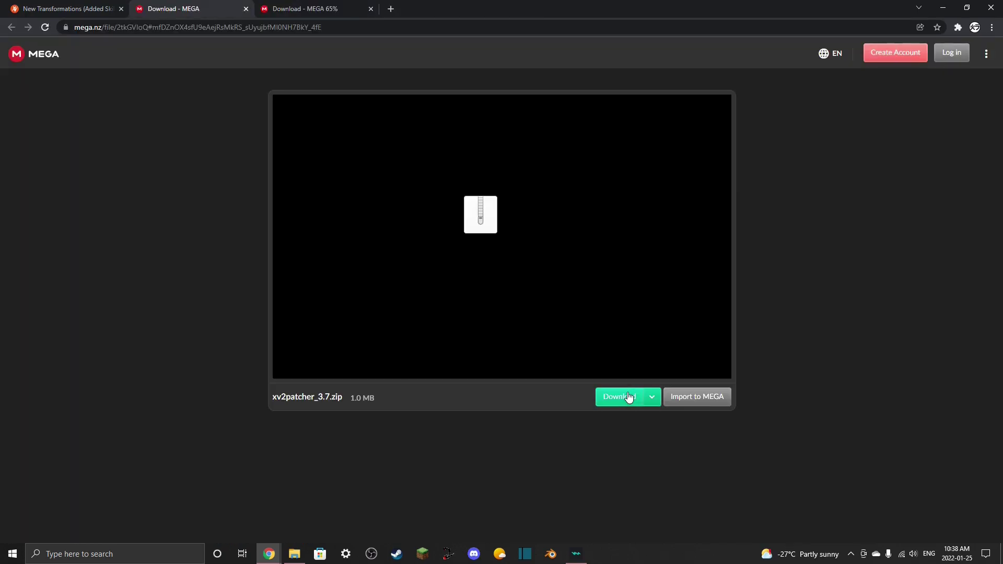
left_click(625, 397)
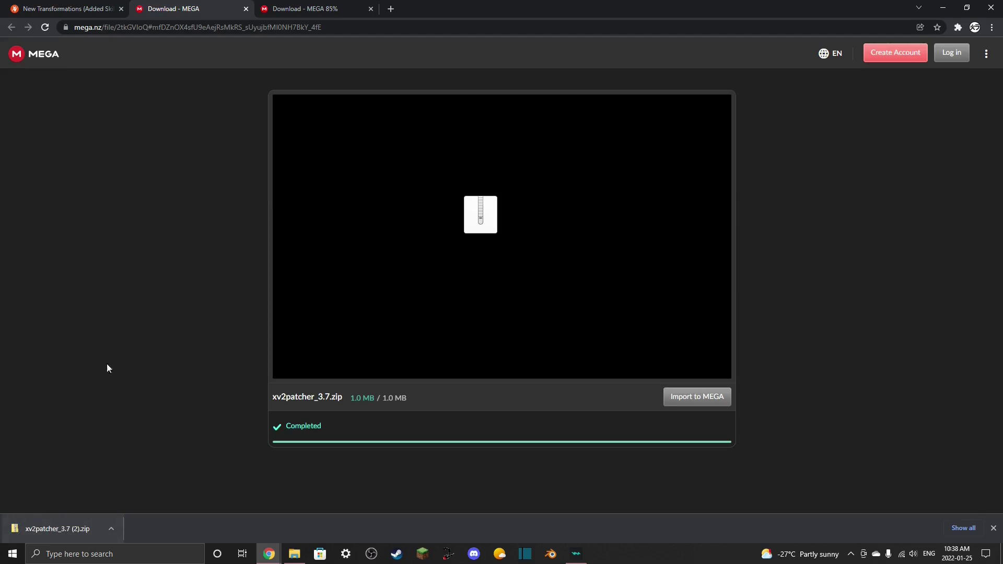
- Check the XV2INS.zip transfer and keep the flagged XV2INS (1).zip download
left_click(331, 8)
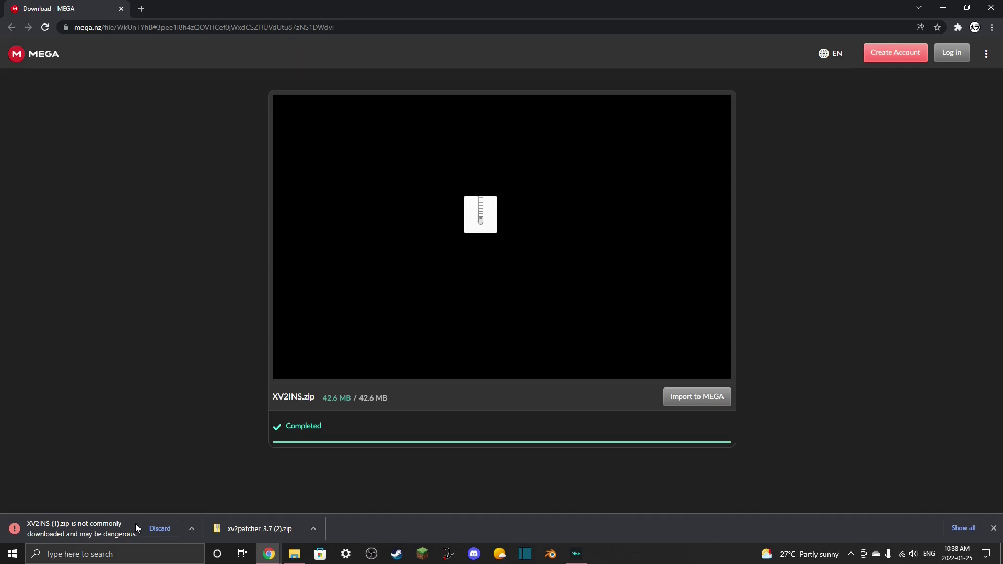
left_click(191, 529)
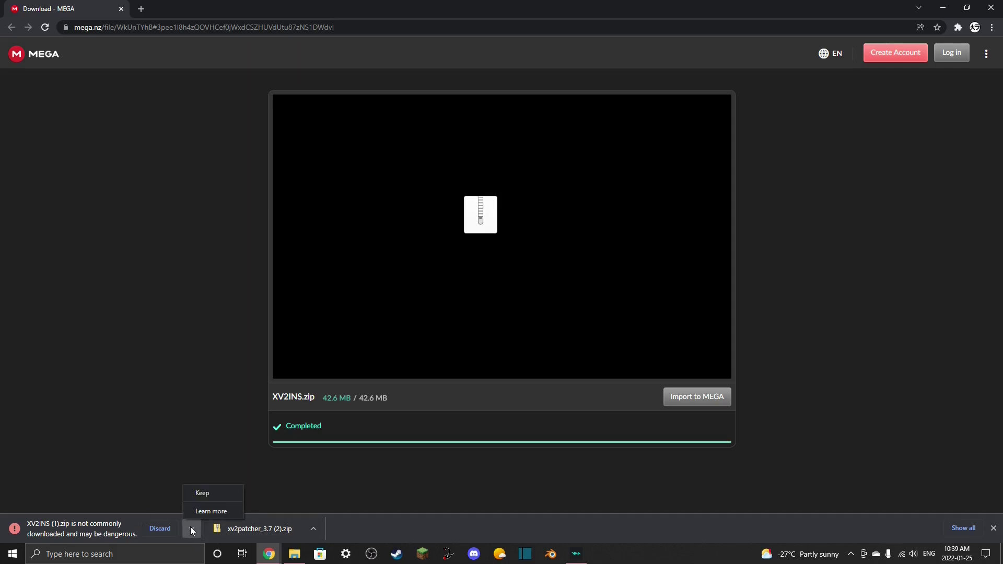
left_click(204, 493)
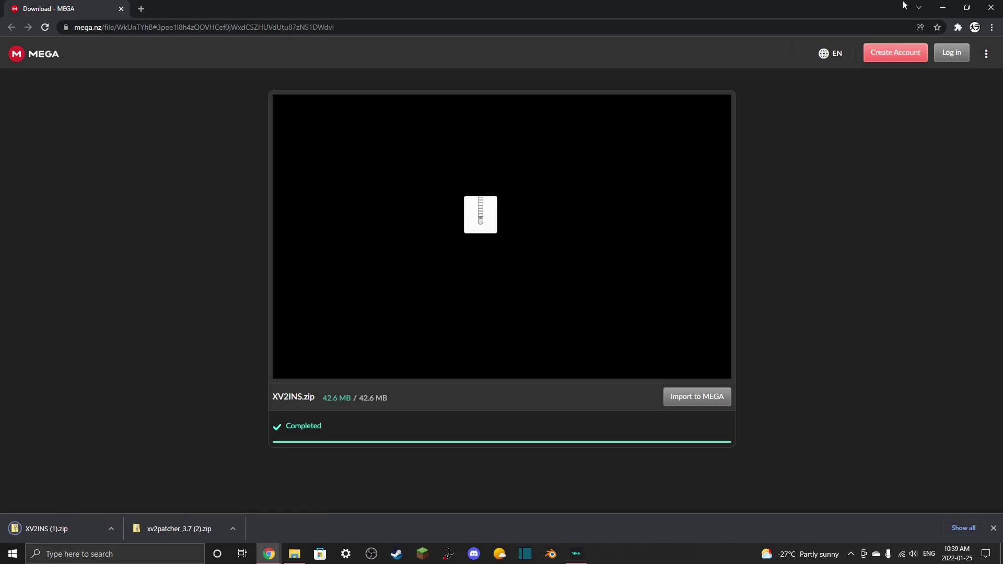
- Place the downloaded XV2INS (1).zip and xv2patcher_3.7 (2).zip on the desktop and close the browser window
left_click(966, 7)
left_click_drag(470, 62, 669, 32)
left_click_drag(392, 296, 332, 355)
left_click_drag(539, 296, 335, 384)
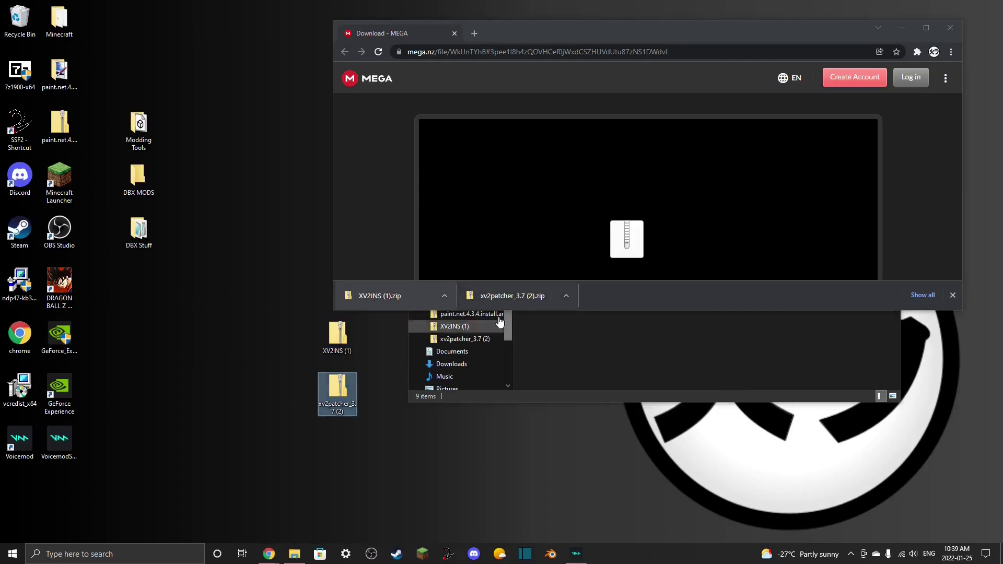
left_click(942, 31)
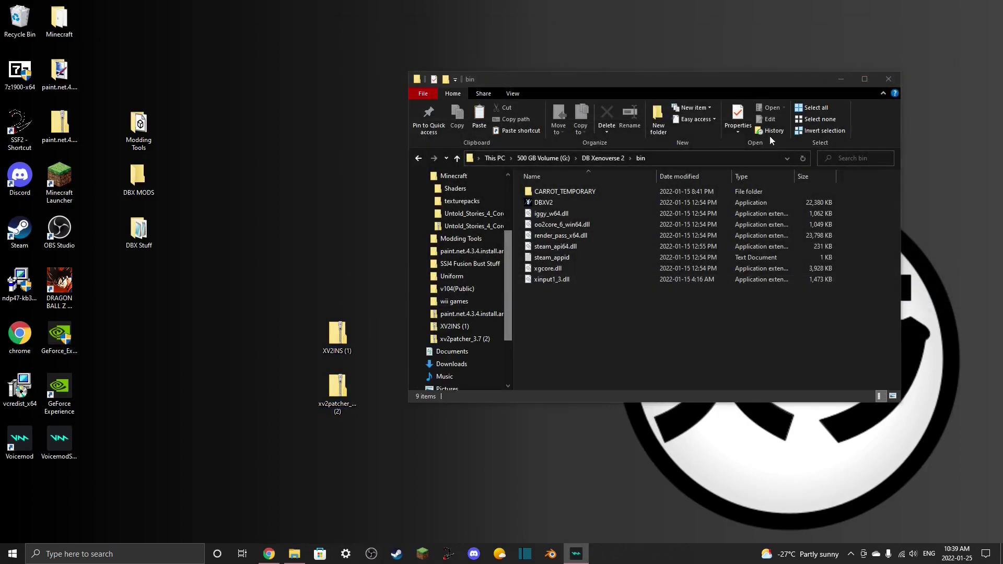
- Extract both desktop archives with 7-Zip, each into its own folder
left_click_drag(265, 321, 328, 389)
left_click_drag(329, 351, 292, 297)
right_click(292, 296)
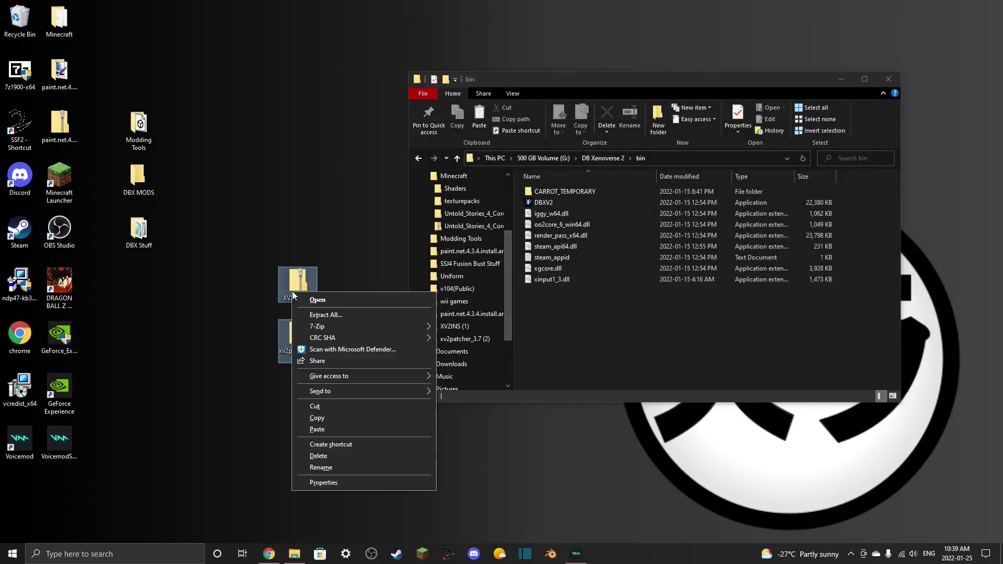
mouse_move(355, 328)
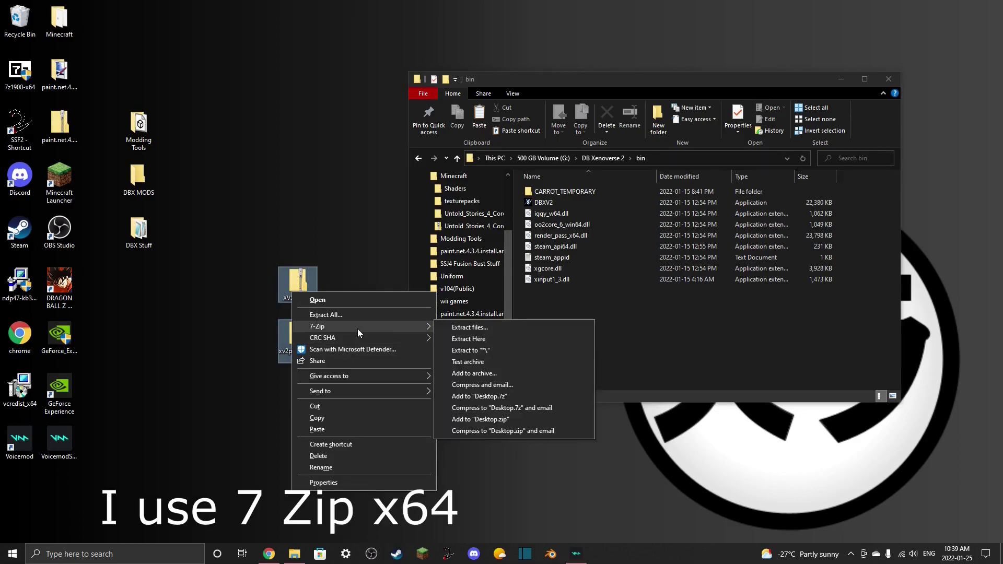
left_click(491, 350)
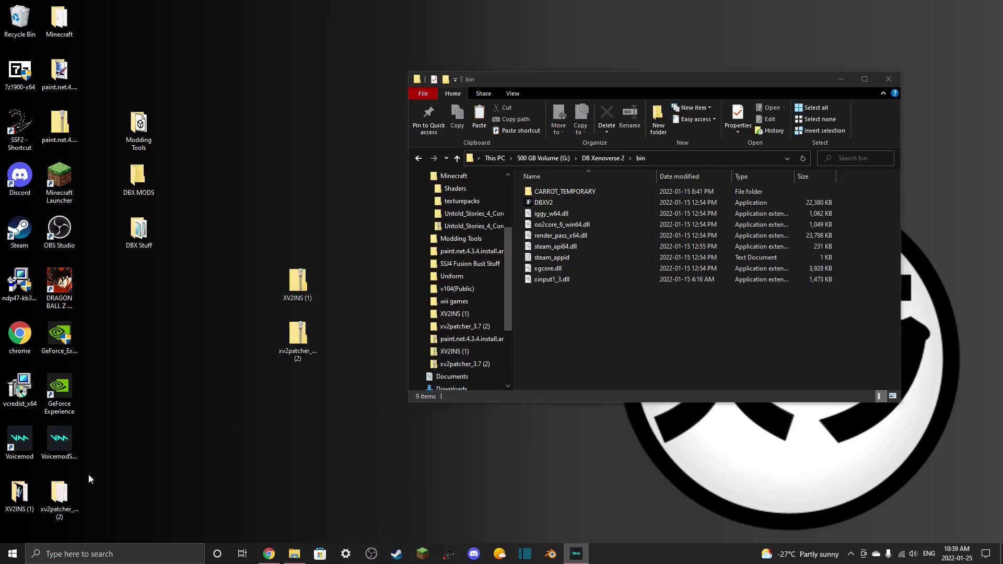
- Move the two zip files into the DBX Stuff folder and place the extracted folders together in the desktop's open area
left_click_drag(97, 496, 296, 443)
left_click_drag(242, 219, 140, 233)
left_click_drag(233, 445, 305, 255)
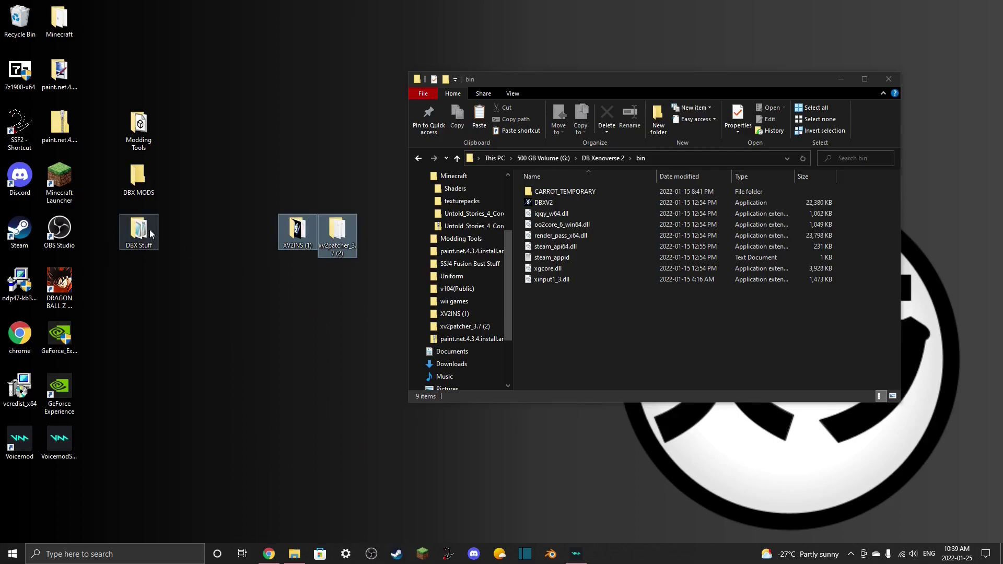
left_click(286, 298)
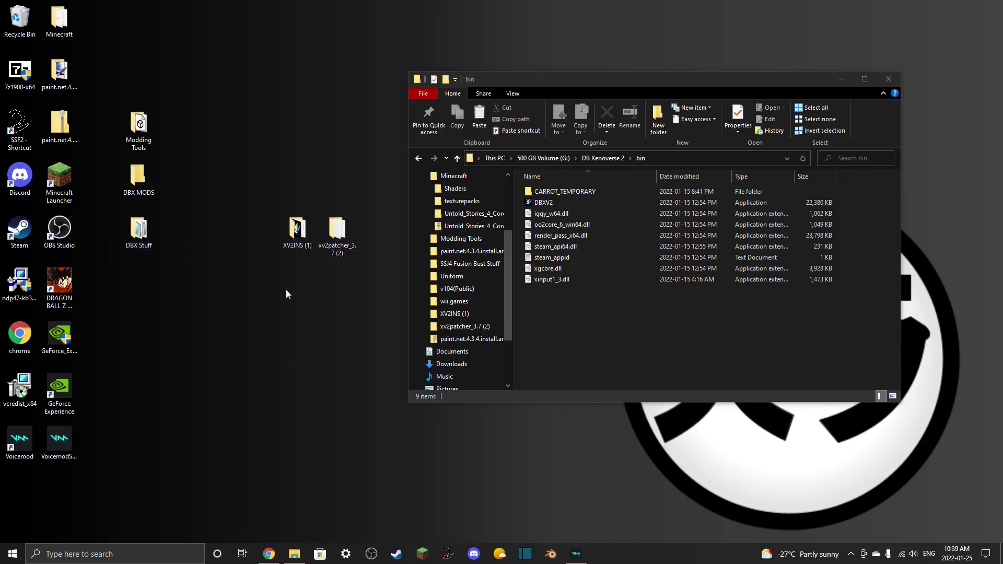
key("alt+Left")
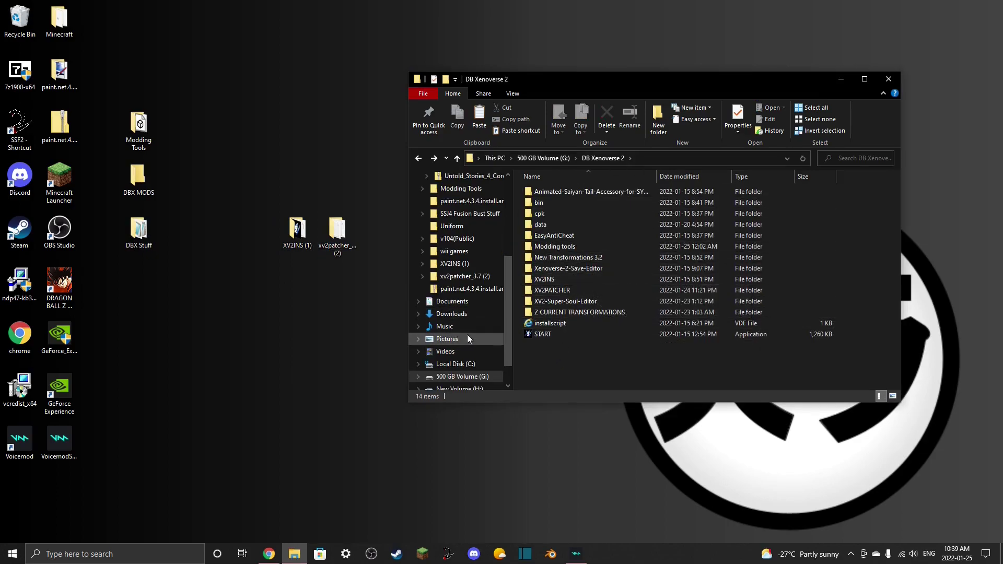
left_click(479, 363)
double_click(566, 247)
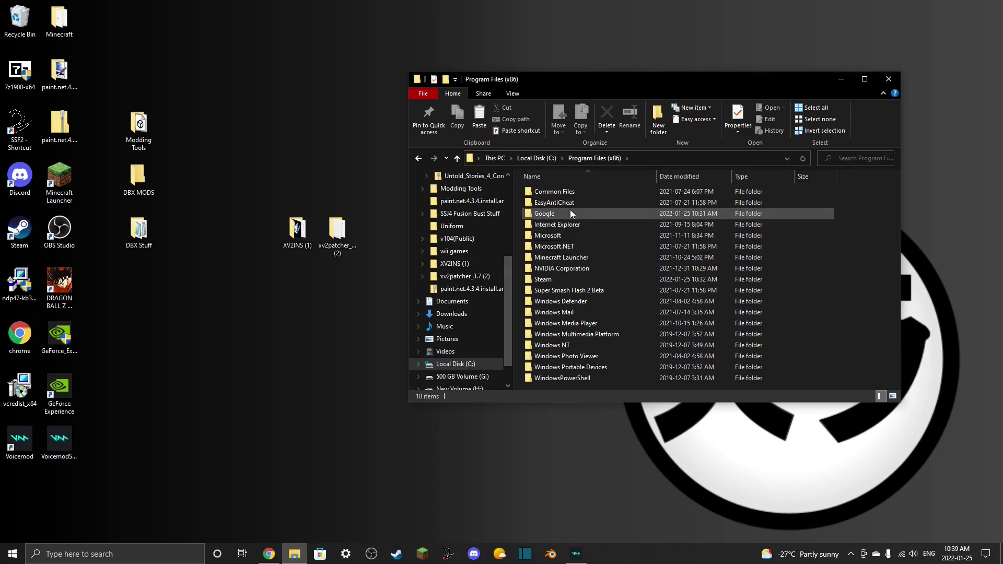
key("alt+Left")
key("alt+Left")
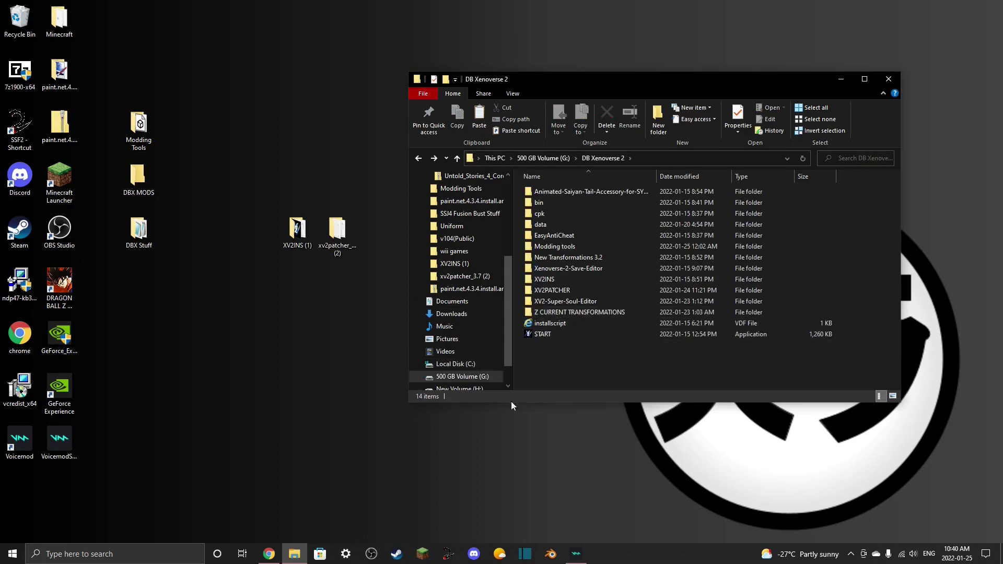
- Browse Local Disk (C:) to the default Steam games folder, Program Files (x86)\Steam\steamapps\common, and look at its contents
left_click(468, 366)
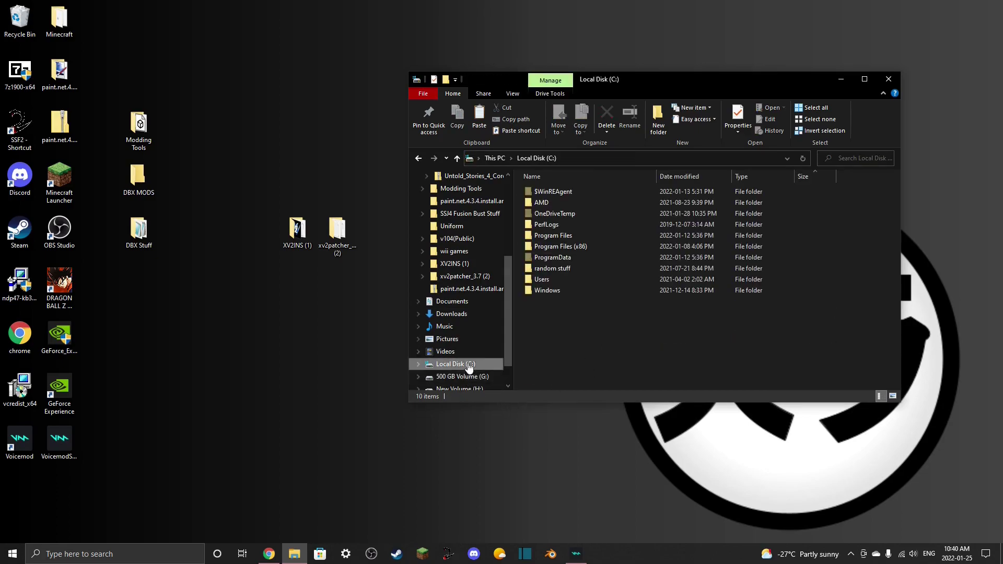
double_click(578, 247)
double_click(575, 280)
scroll(571, 349, "down", 2)
double_click(569, 318)
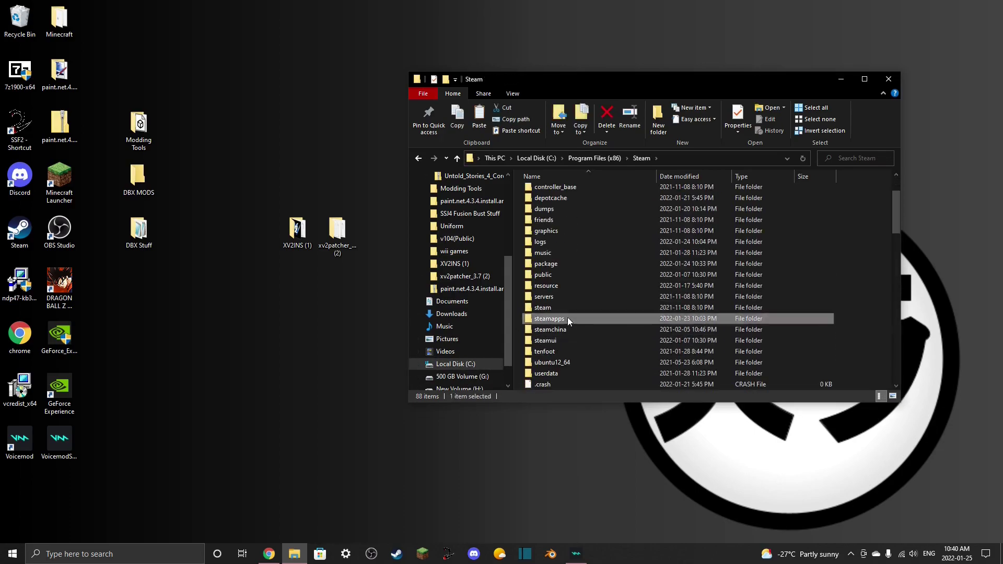
double_click(571, 191)
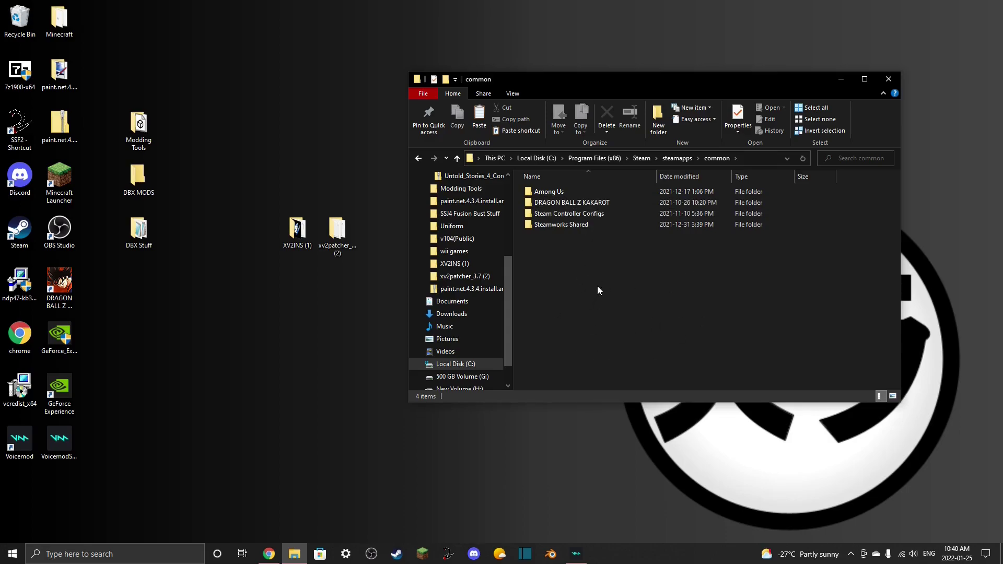
- Open SteamLibrary\steamapps\common\DB Xenoverse 2 on 500 GB Volume (G:) and copy the desktop's XV2INS (1) folder into it
left_click(462, 376)
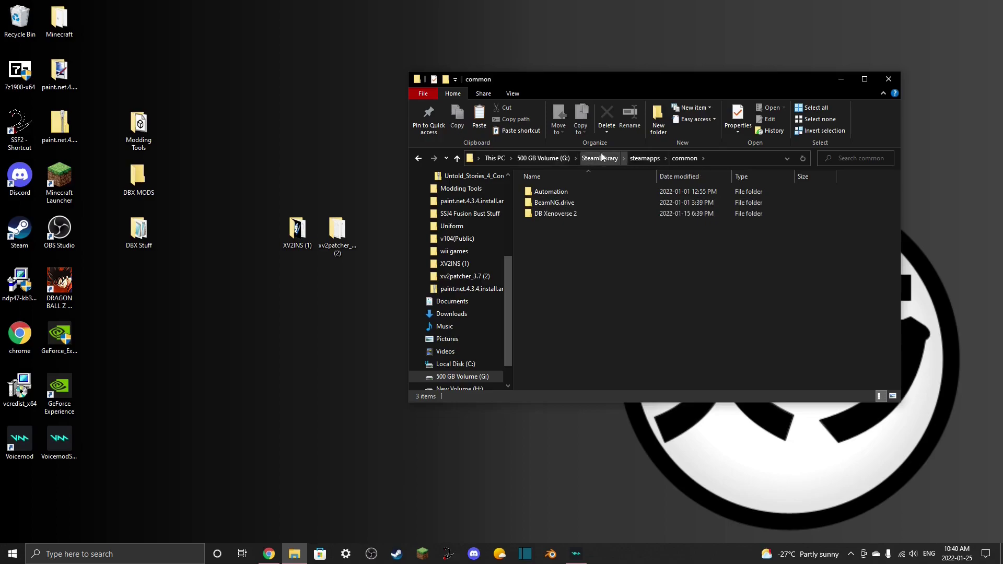
double_click(603, 212)
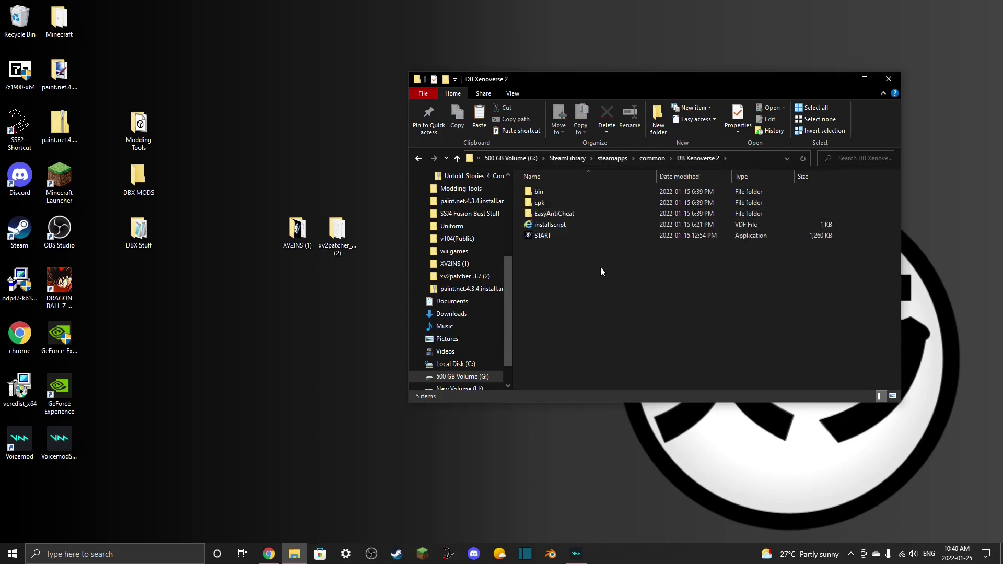
double_click(297, 228)
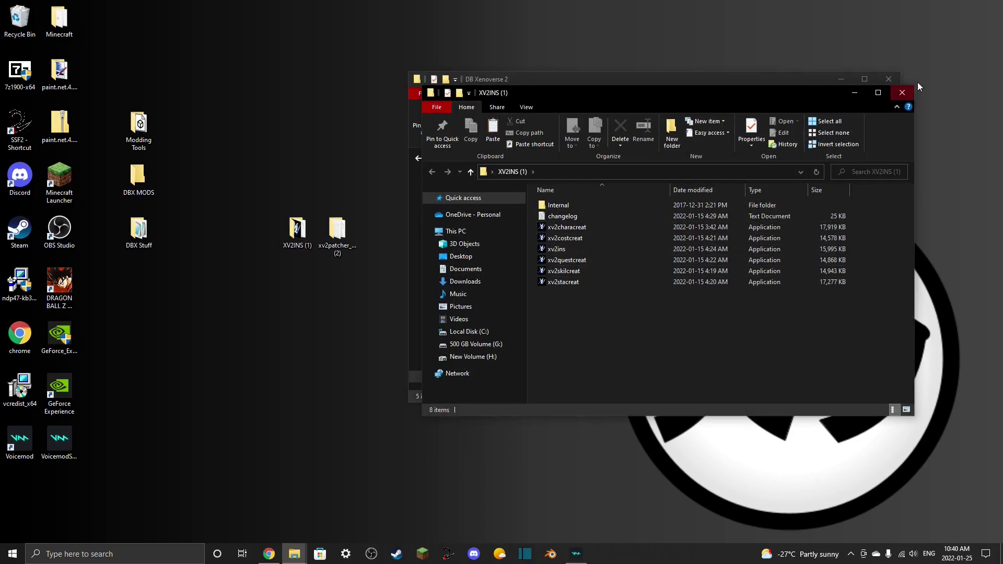
left_click(902, 92)
left_click_drag(246, 178, 689, 292)
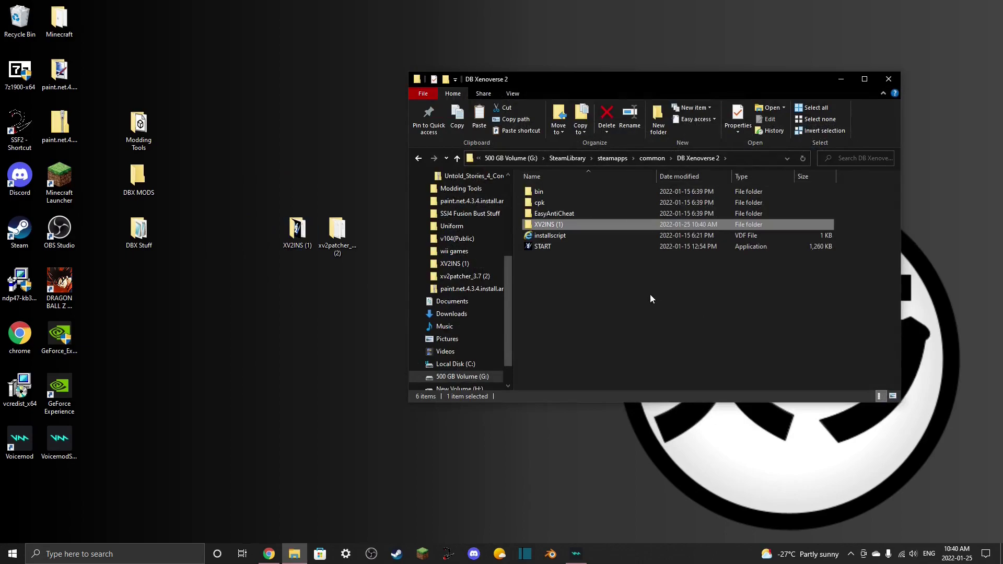
- Rename the copied XV2INS (1) folder in the game directory to XV2INS
left_click(565, 224)
key("Return")
left_click(634, 316)
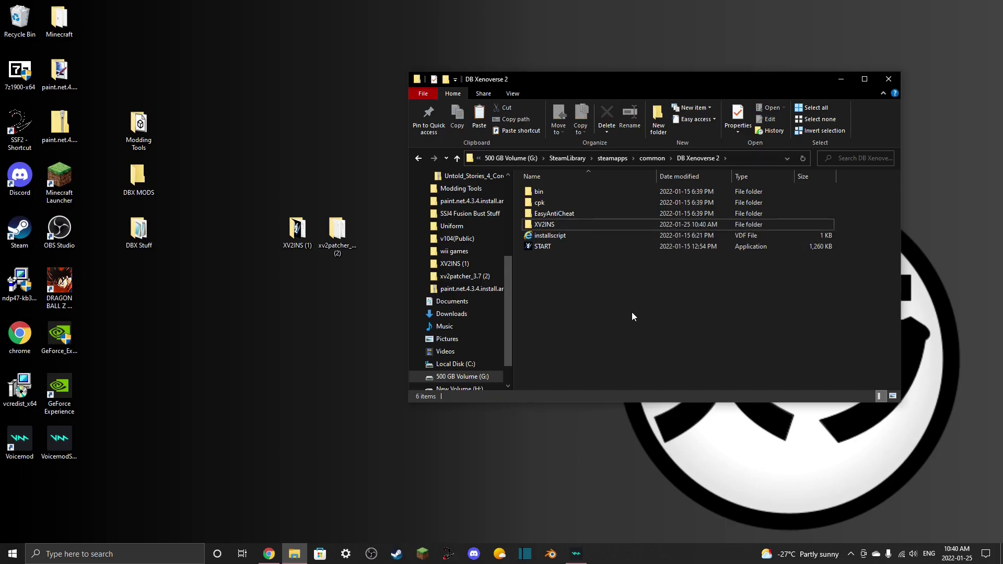
- Open the extracted xv2patcher_3.7 (2) folder beside the game directory and copy its bin and XV2PATCHER folders into DB Xenoverse 2
double_click(337, 234)
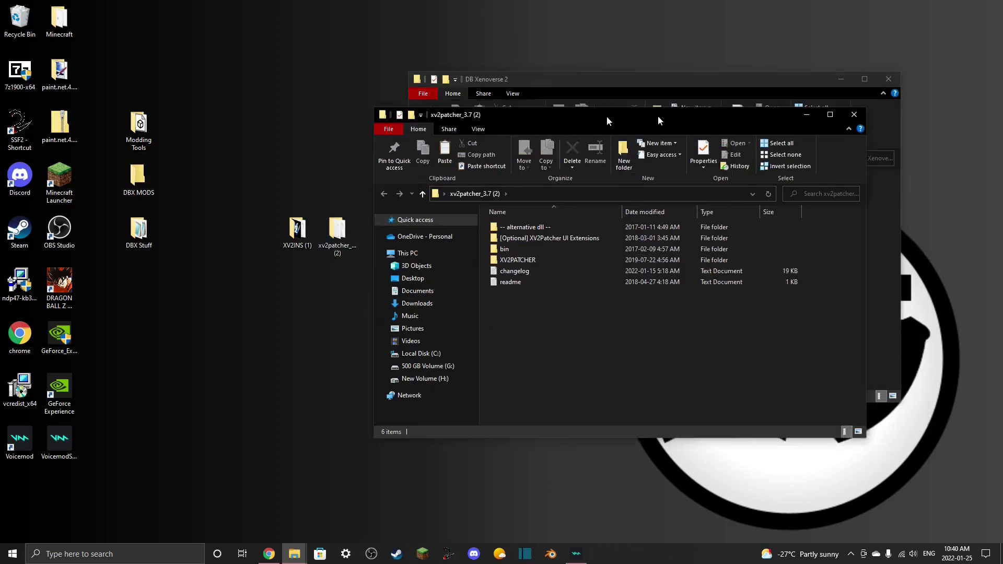
left_click_drag(689, 82, 347, 64)
left_click_drag(613, 76, 697, 66)
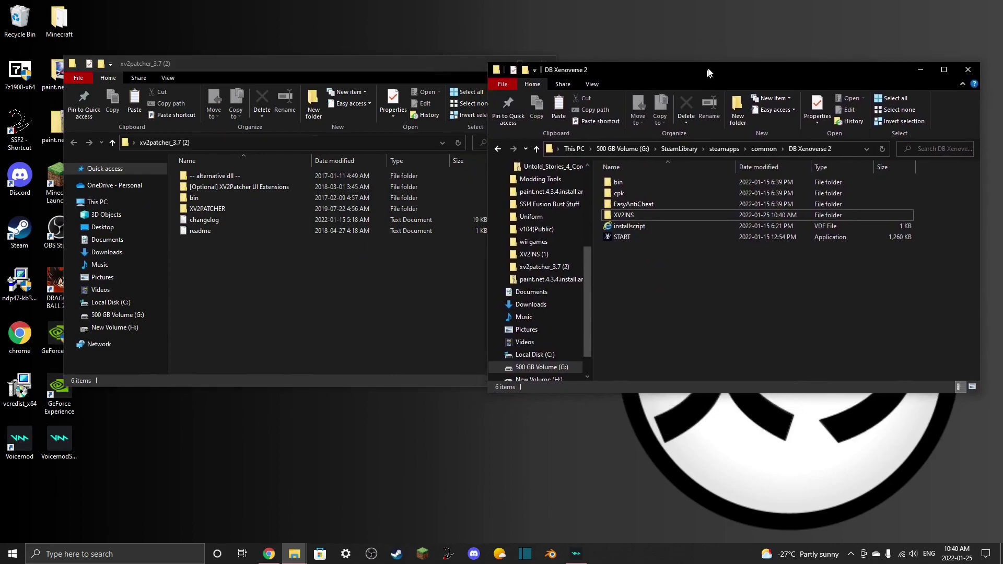
left_click(441, 72)
left_click_drag(441, 72, 466, 70)
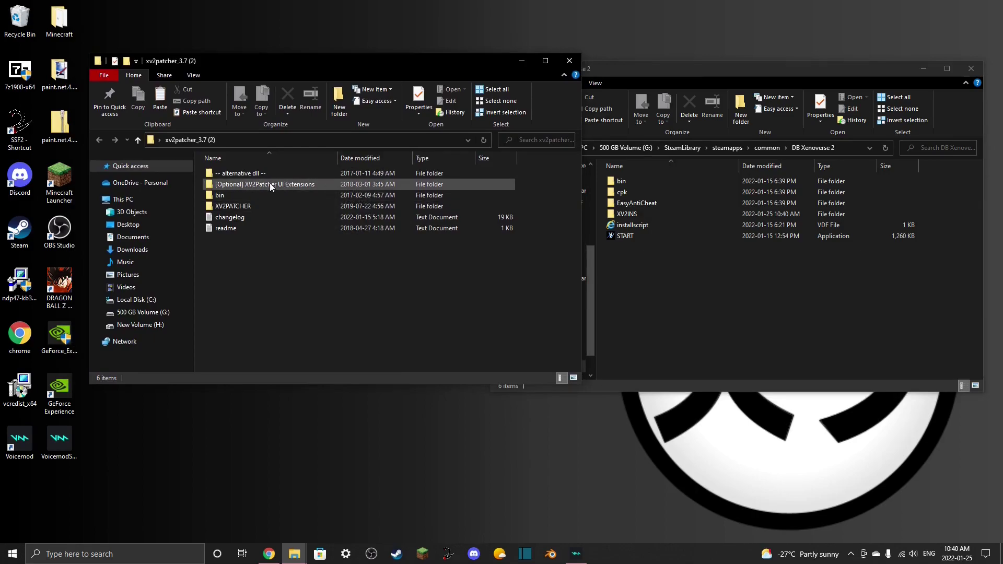
mouse_move(252, 186)
mouse_move(250, 208)
left_click_drag(197, 193, 235, 208)
left_click_drag(234, 207, 716, 310)
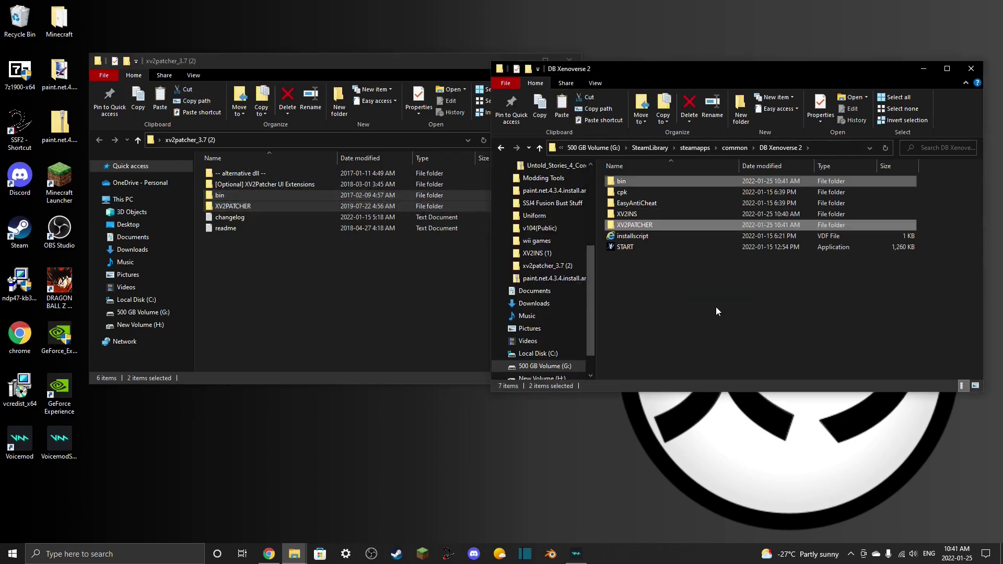
left_click(715, 307)
- Copy the data folder from [Optional] XV2Patcher UI Extensions into DB Xenoverse 2 and close the patcher window
double_click(263, 183)
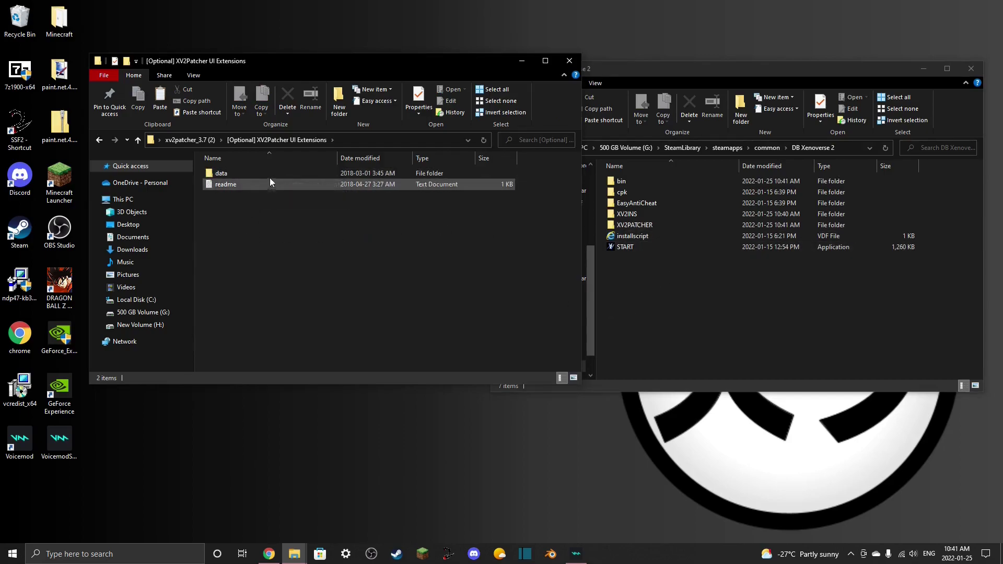
left_click(247, 174)
left_click(289, 243)
left_click_drag(262, 172, 738, 294)
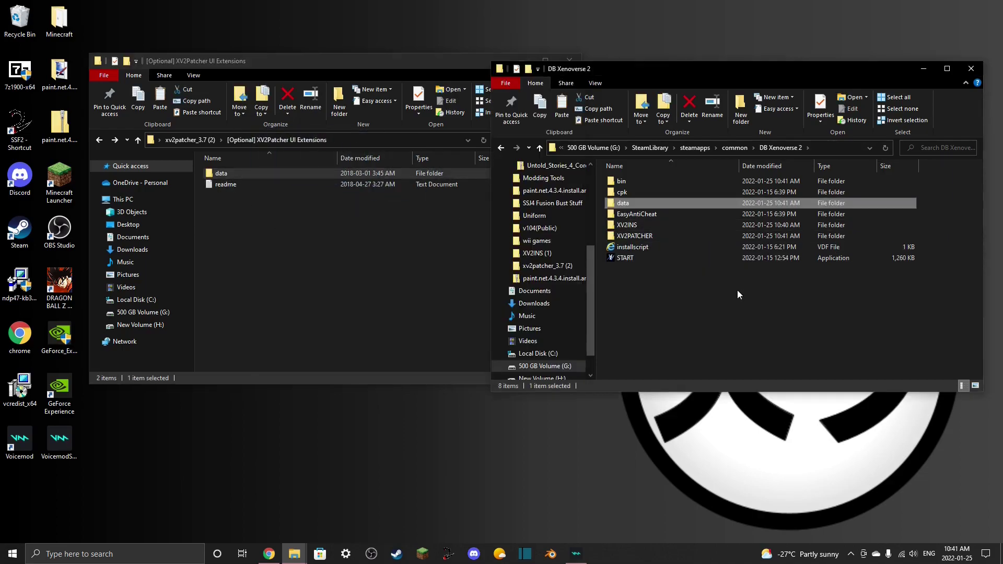
left_click(340, 235)
left_click(569, 60)
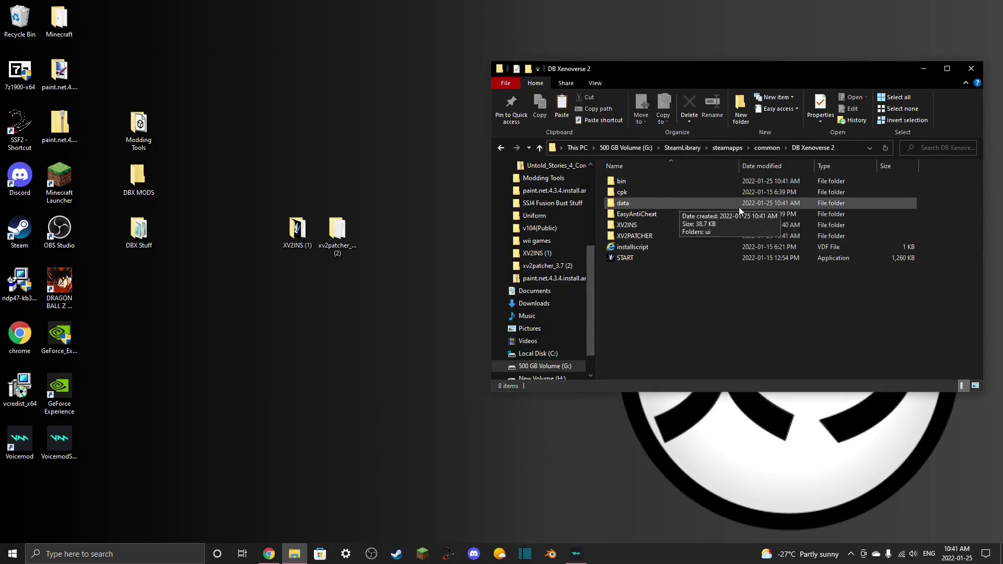
- Examine the contents of data\ui\iggy in the game directory and return to the DB Xenoverse 2 folder
double_click(649, 205)
double_click(648, 179)
left_click(619, 184)
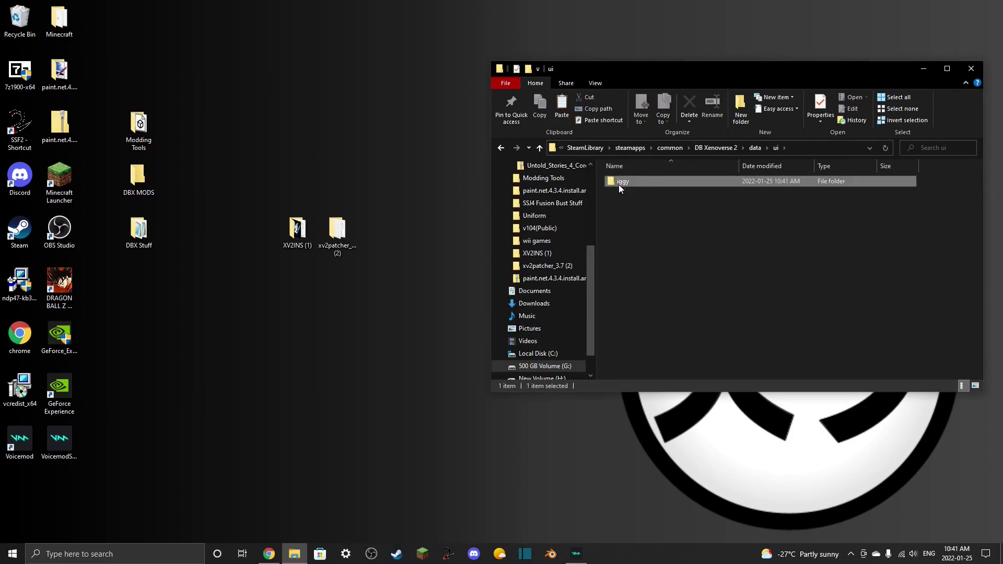
double_click(671, 181)
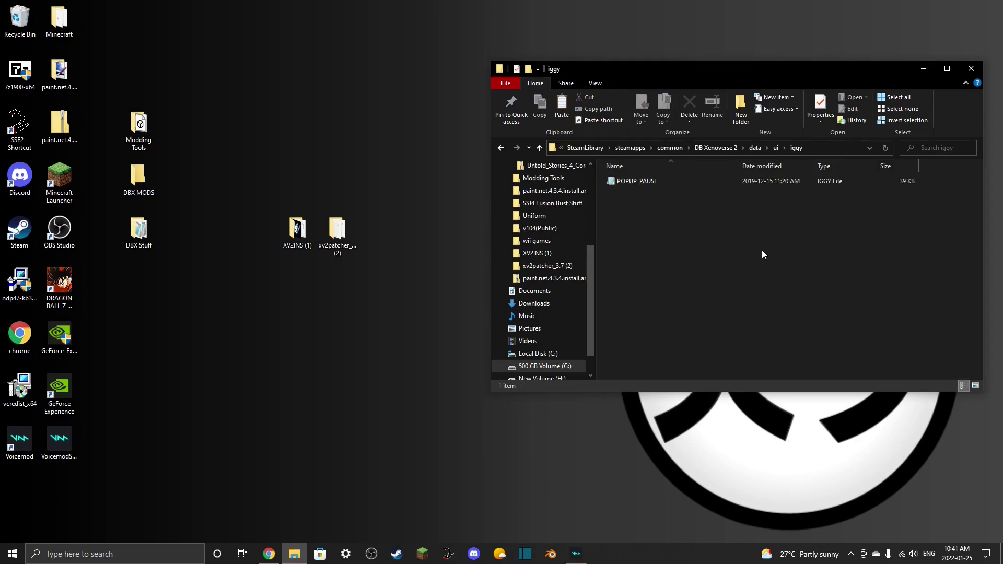
key("BackSpace")
key("BackSpace")
key("BackSpace")
key("BackSpace")
key("Return")
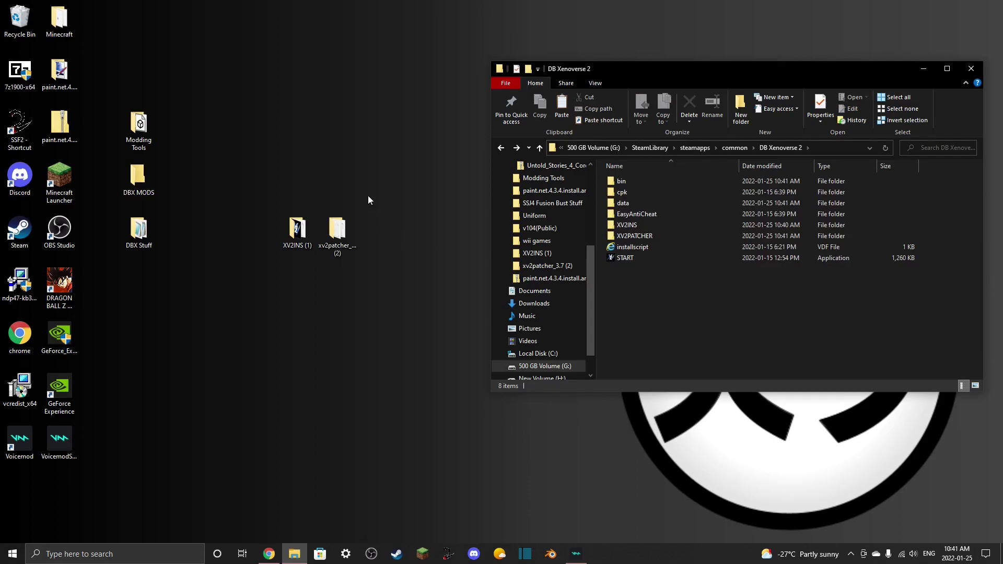
left_click_drag(368, 199, 193, 278)
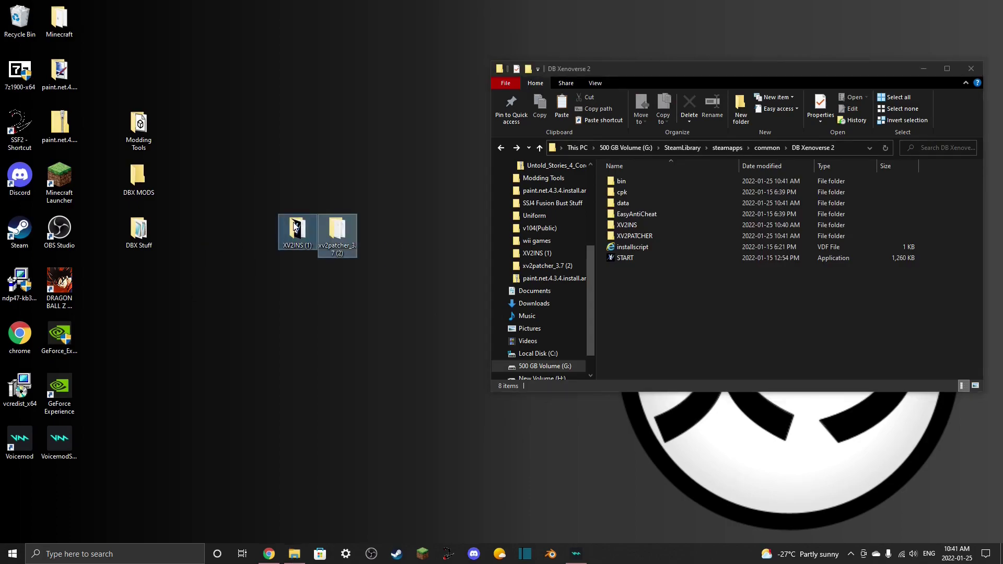
left_click(354, 305)
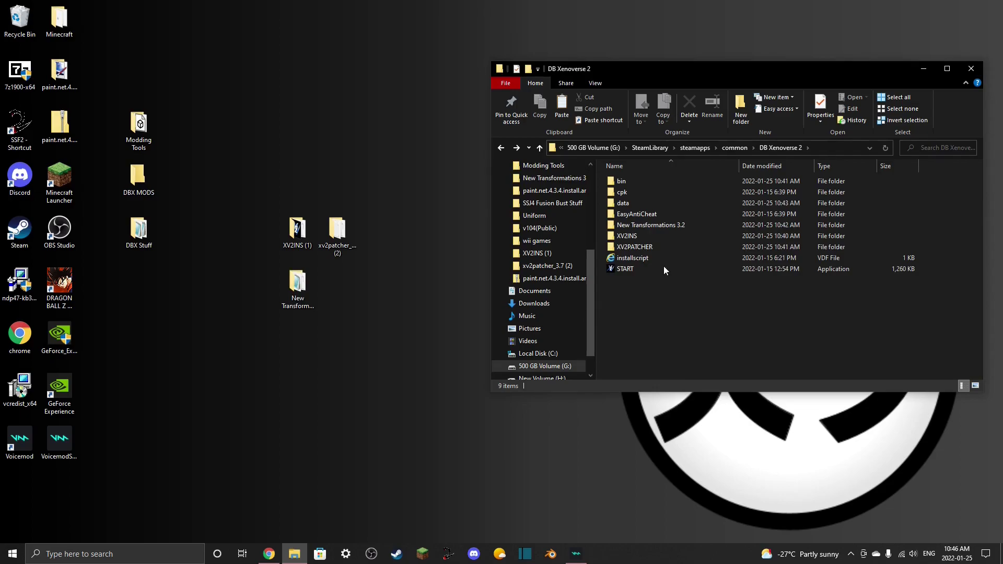
- Run xv2ins from the game's XV2INS folder as administrator and register the .x2m extension again, accepting the registry changes
double_click(649, 237)
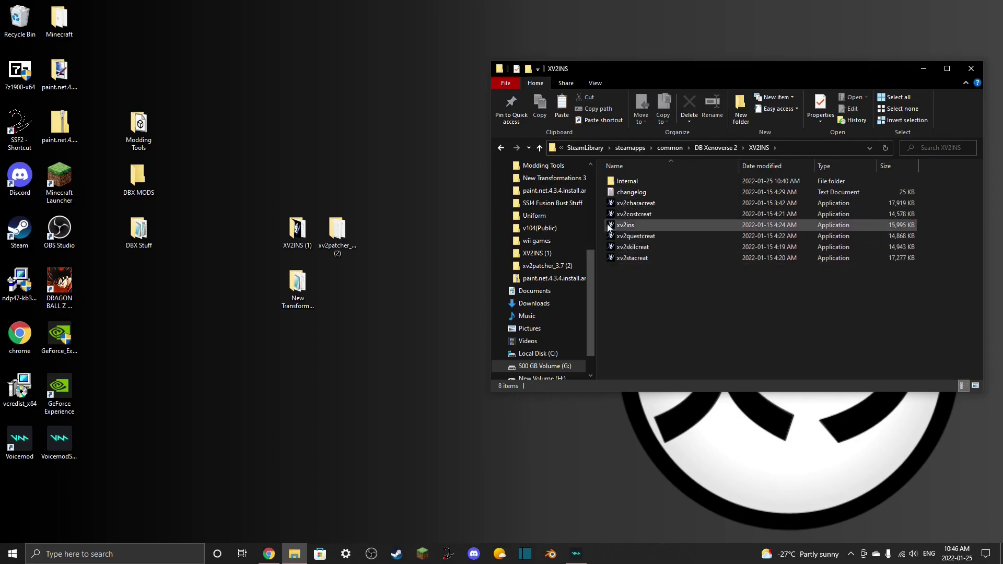
right_click(661, 224)
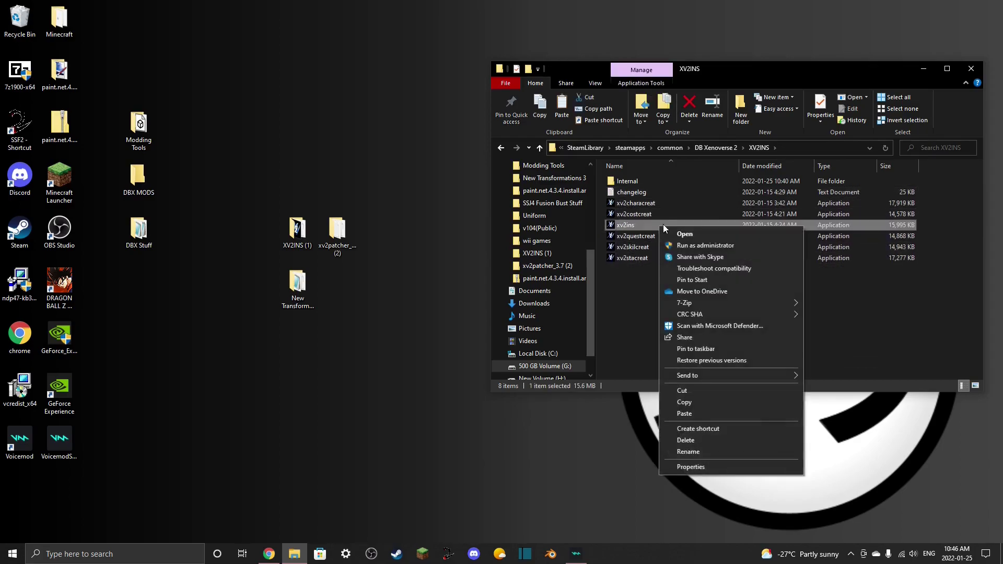
left_click(697, 245)
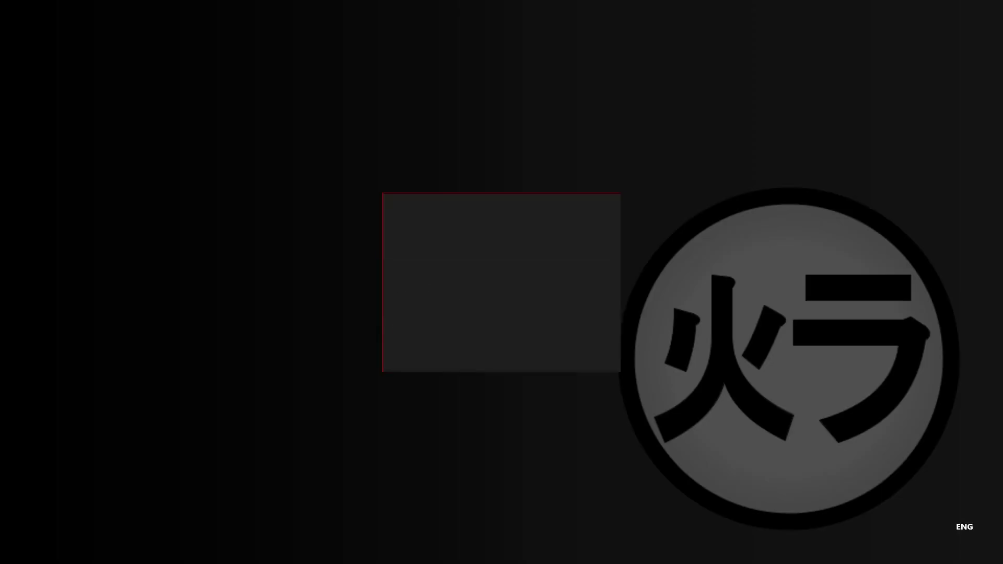
left_click(471, 349)
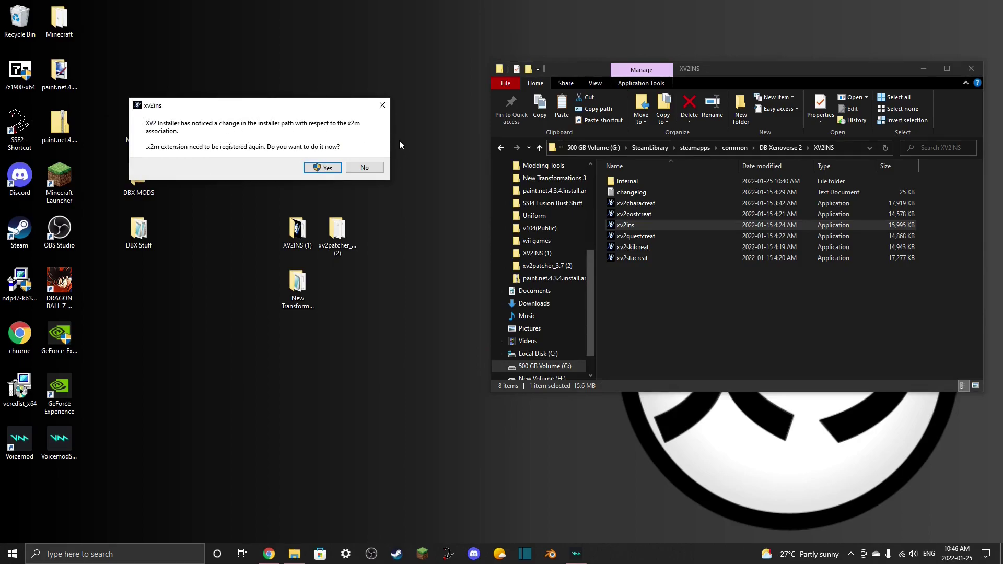
left_click(317, 167)
left_click(616, 286)
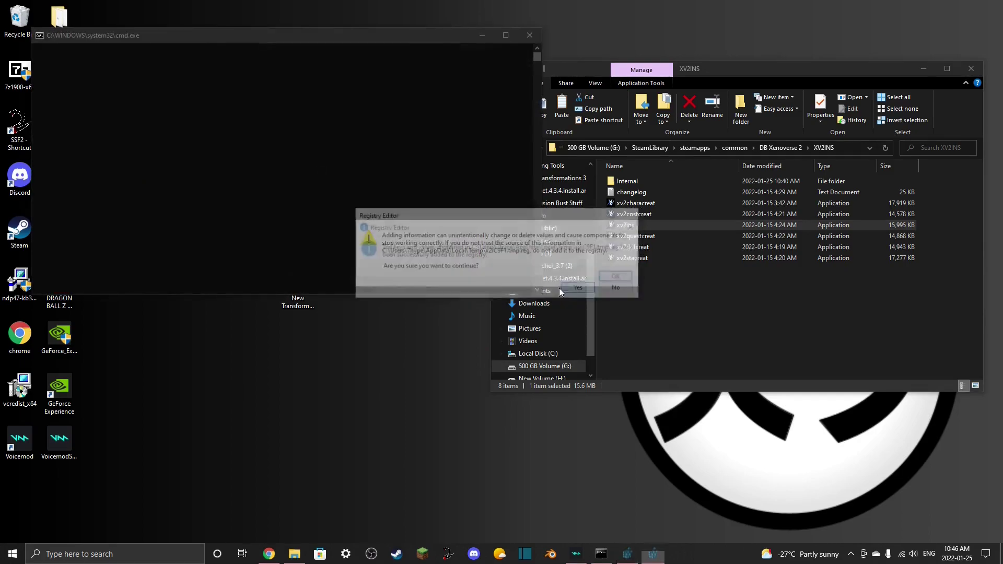
left_click(619, 277)
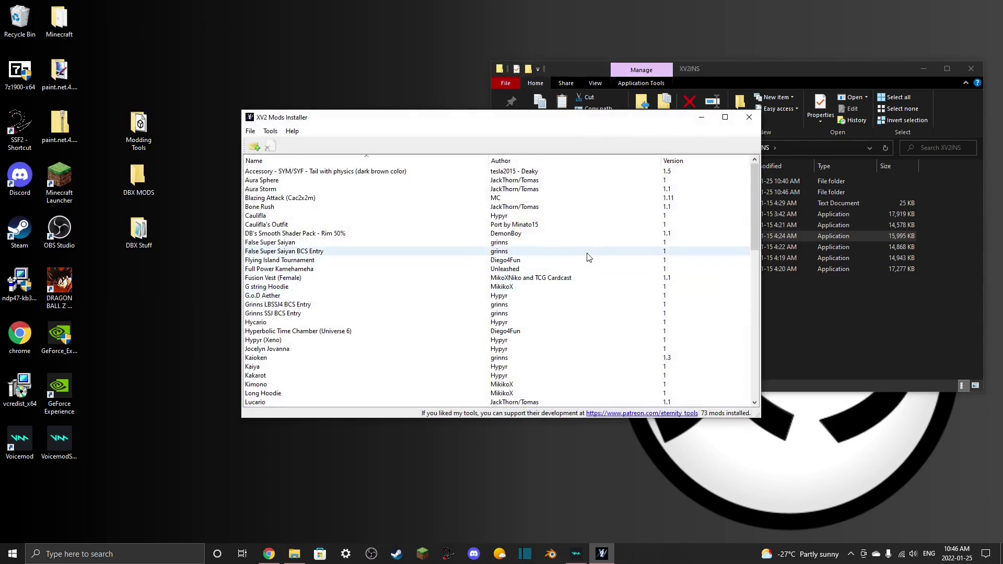
- Look through the list of installed mods and close XV2 Mods Installer
scroll(586, 260, "down", 7)
scroll(579, 257, "down", 8)
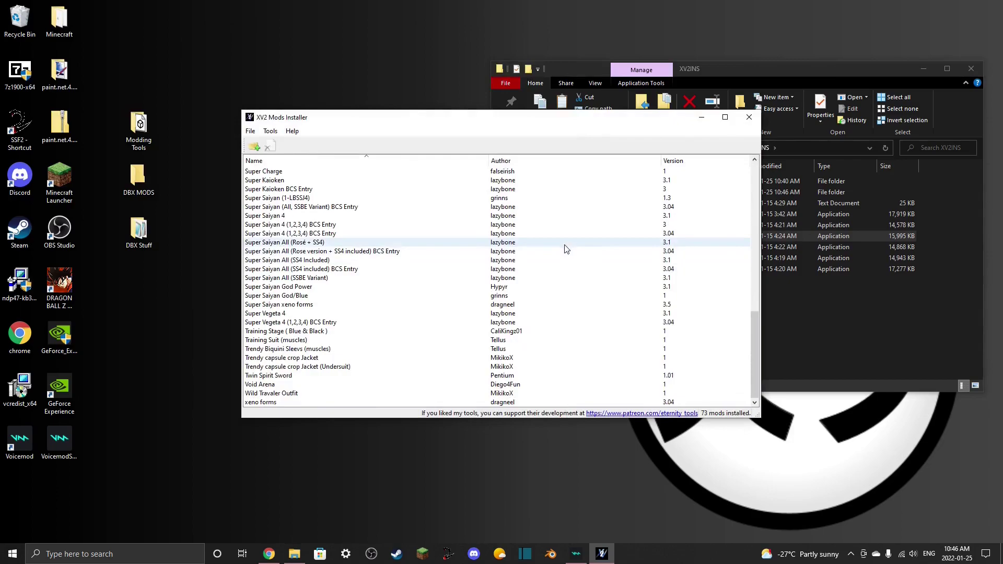
scroll(563, 255, "up", 15)
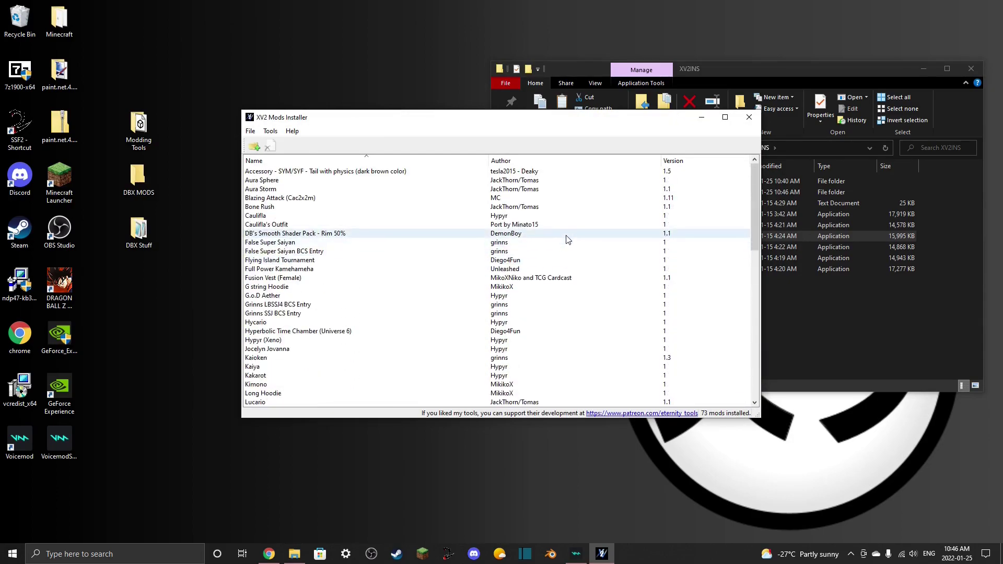
left_click(748, 118)
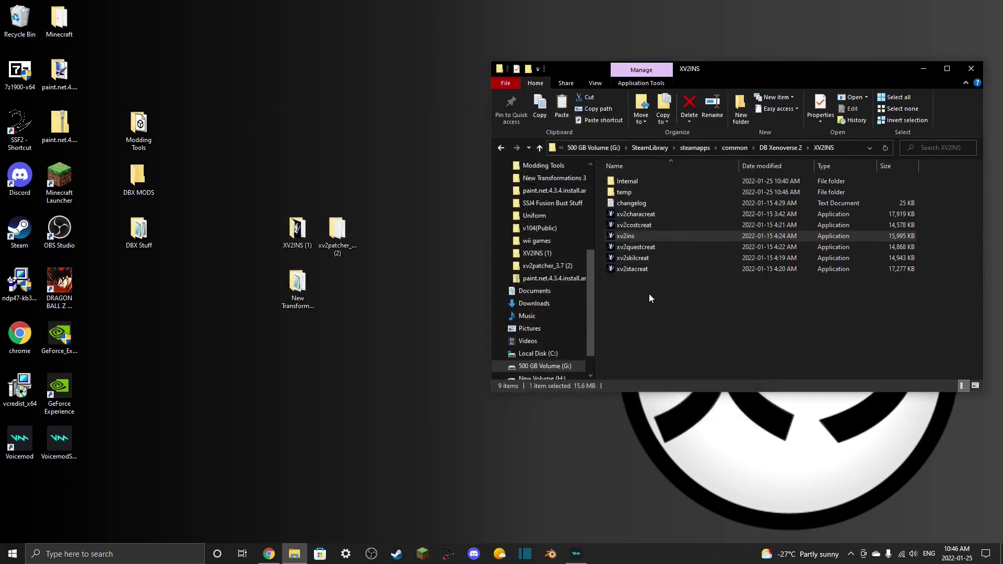
- Reopen xv2ins, view the X2M files offered for installing a mod, and dismiss the file selection without installing one
double_click(648, 235)
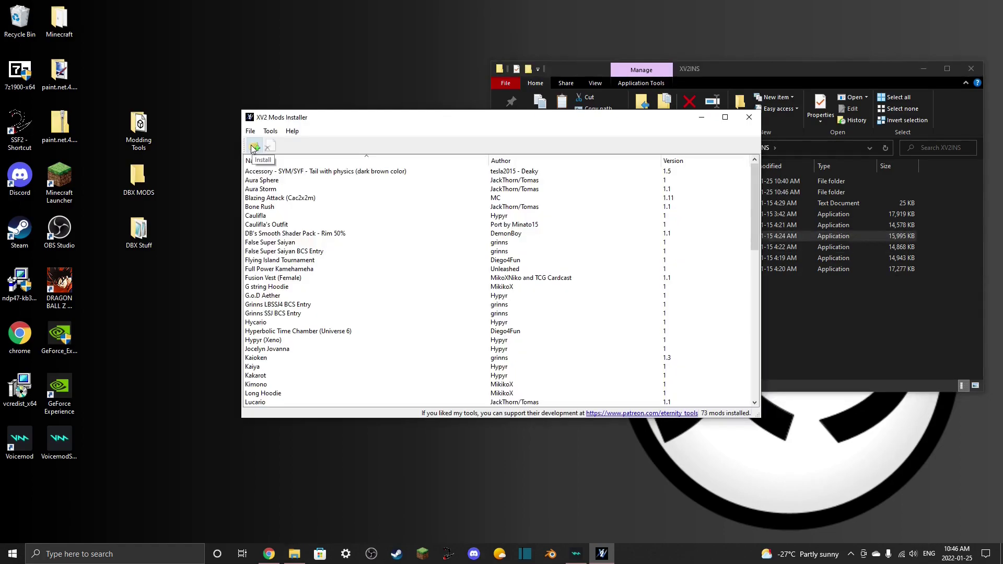
left_click(255, 146)
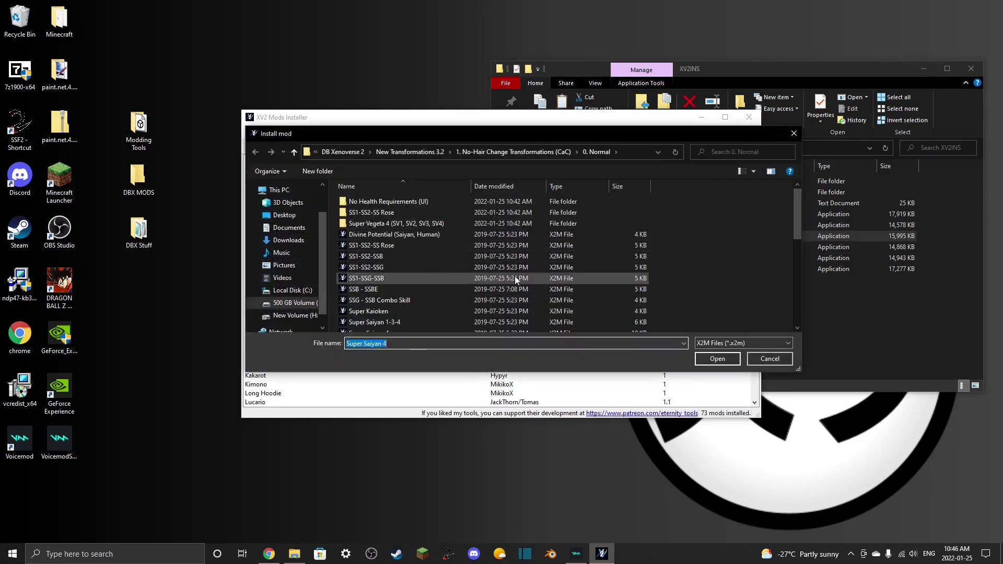
left_click(794, 133)
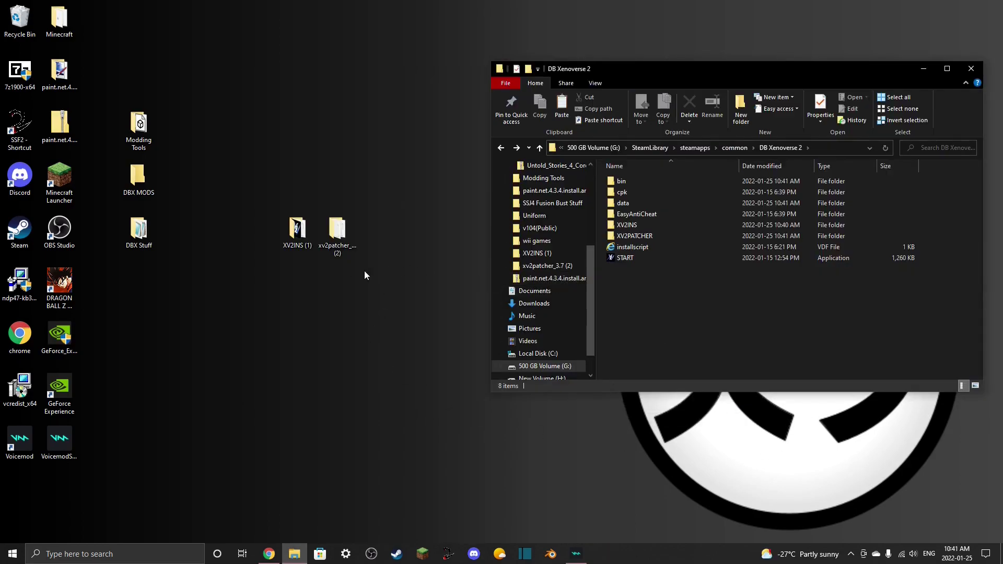
- Copy the New Transformations 3.2 folder from the desktop into the DB Xenoverse 2 game directory
left_click(135, 243)
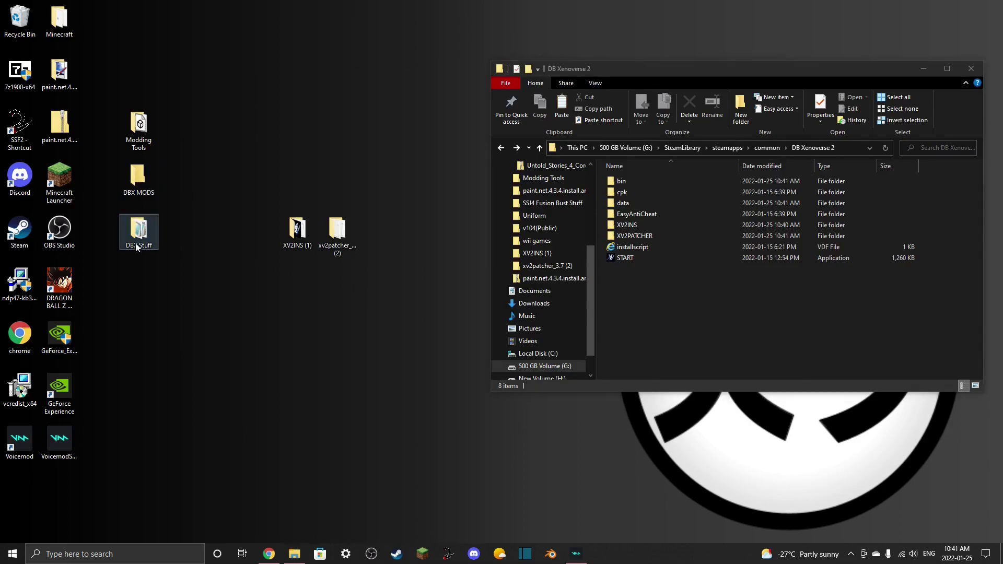
left_click(321, 310)
left_click_drag(299, 288, 678, 318)
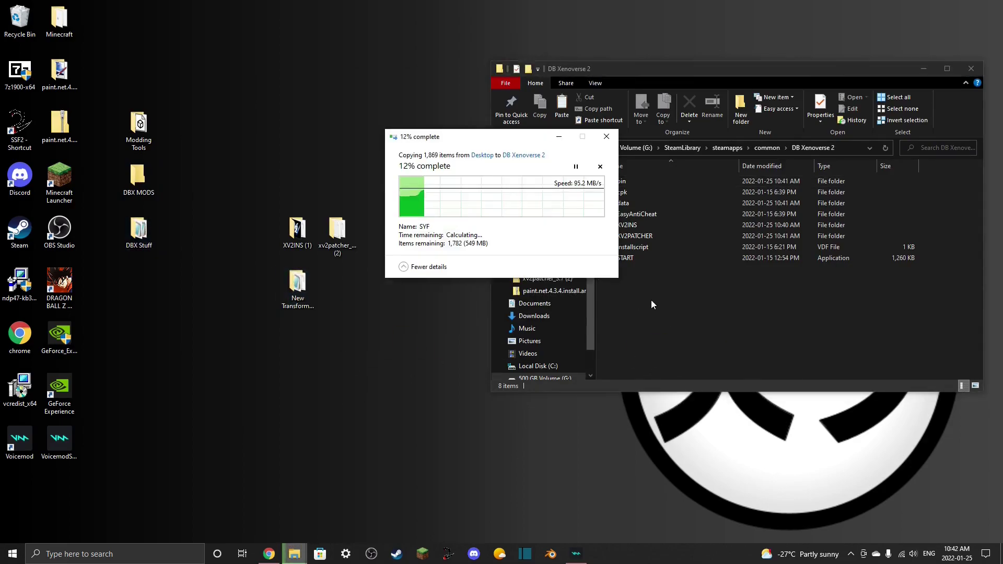
left_click(684, 319)
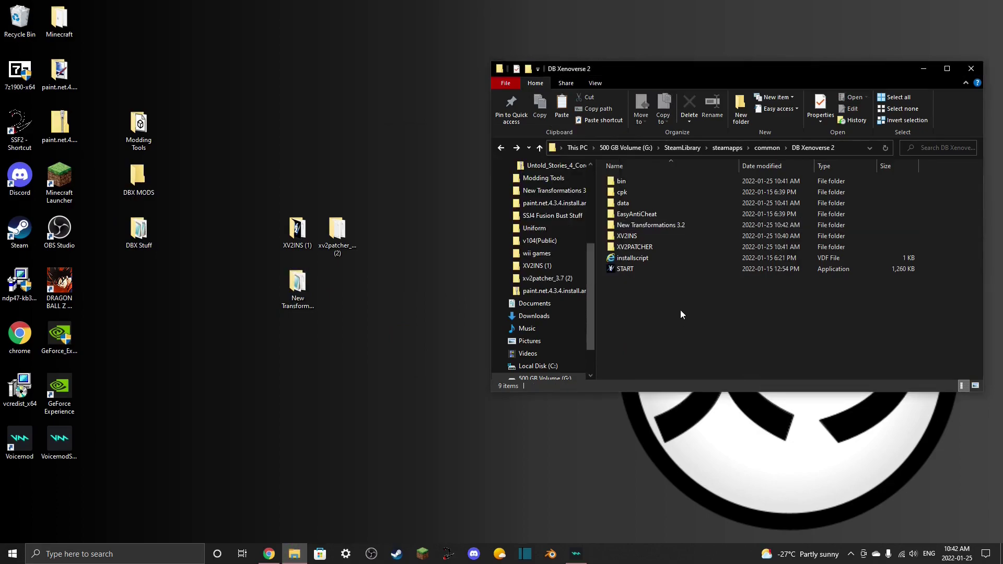
- Launch New Transformations Installer from the copied folder and set its game directory to G:\SteamLibrary\steamapps\common\DB Xenoverse 2
double_click(707, 227)
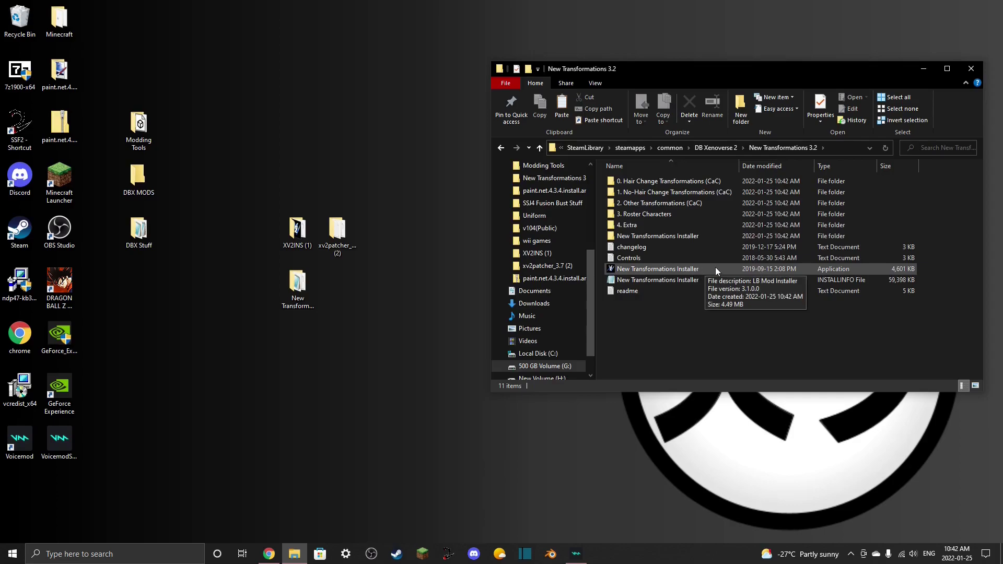
double_click(715, 269)
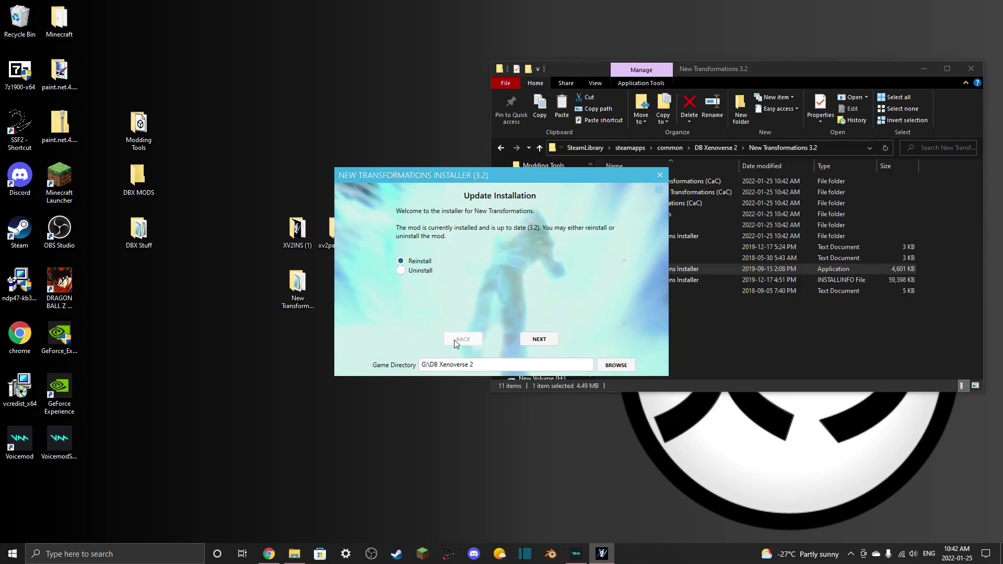
left_click(624, 371)
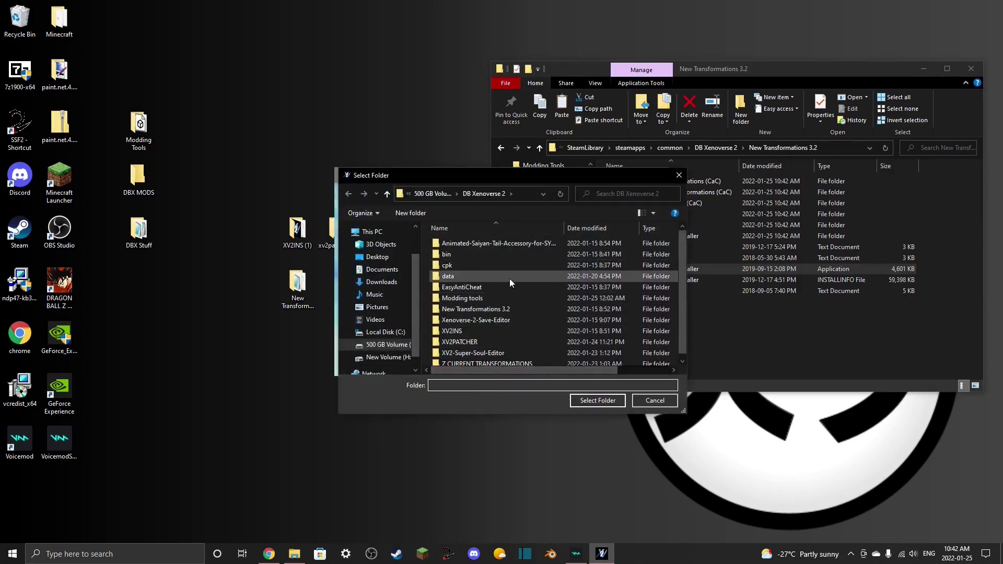
left_click(387, 345)
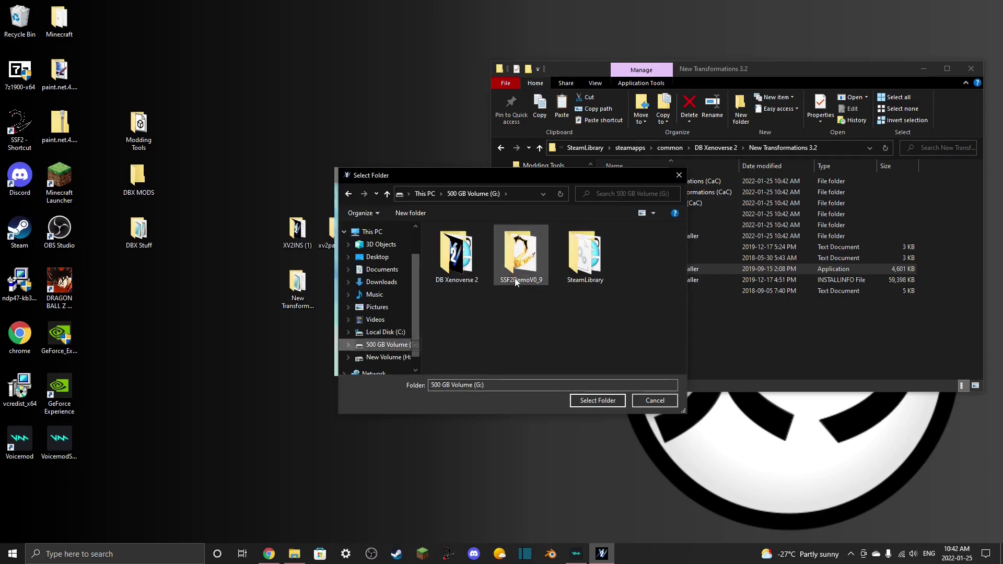
double_click(585, 256)
double_click(485, 242)
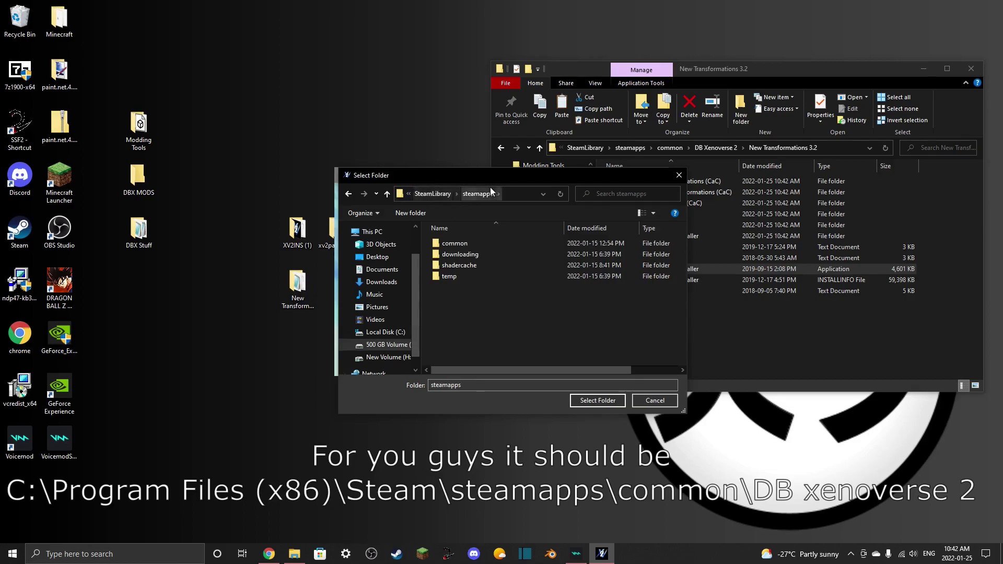
double_click(496, 241)
left_click(487, 266)
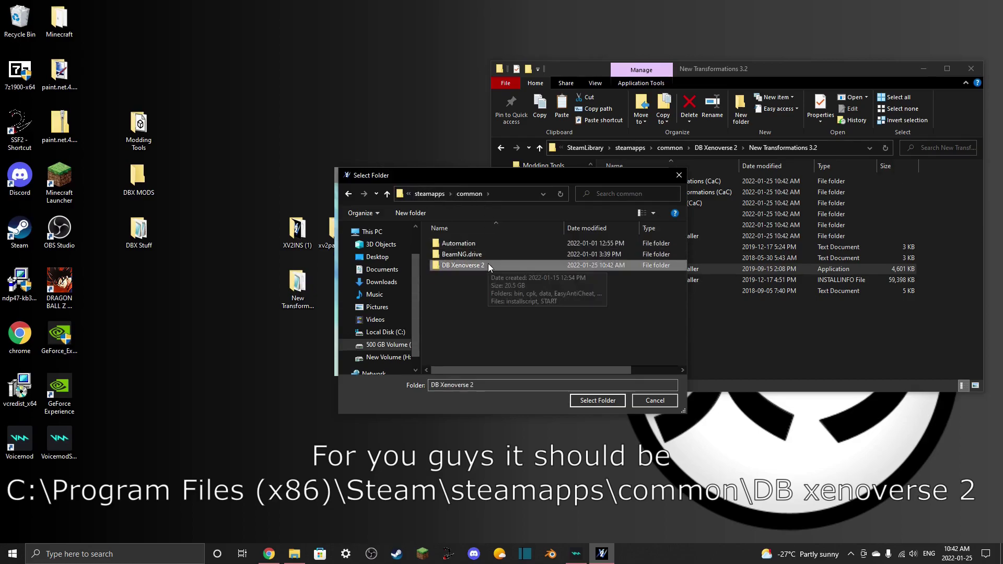
left_click(587, 401)
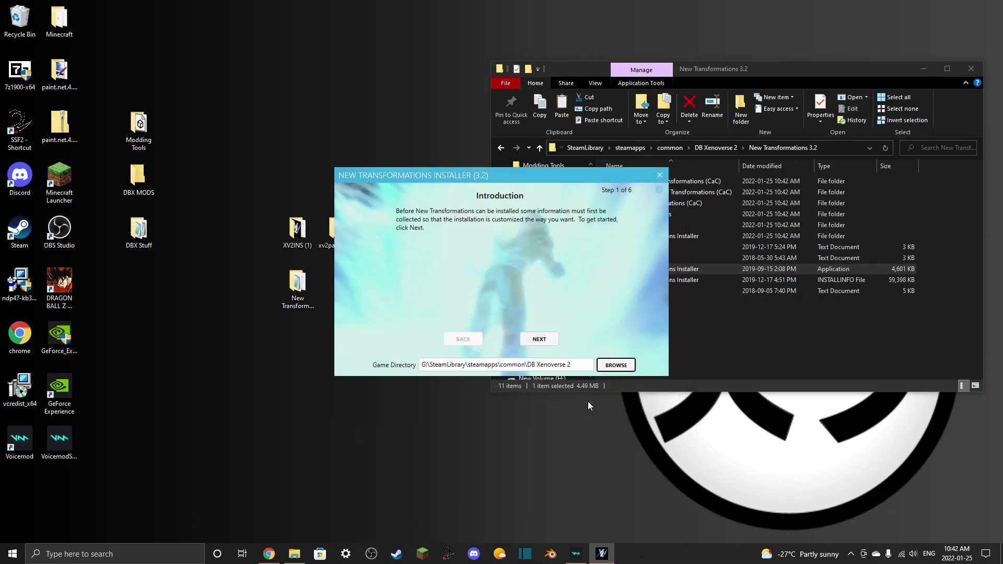
- Start the installation setup, keep Anime Style Auras, and choose Data Input as the UI auto-dodge mode
left_click(535, 341)
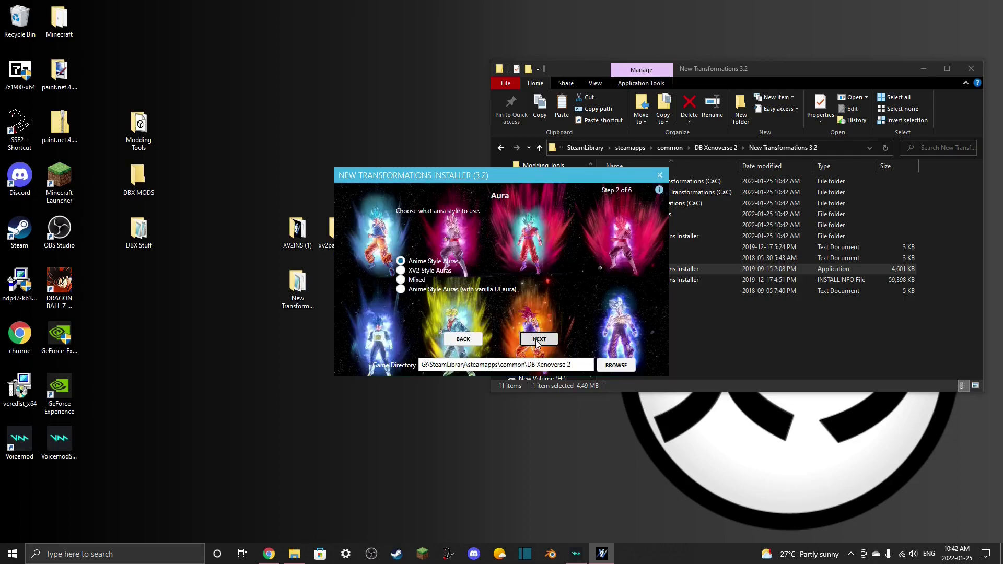
left_click(537, 340)
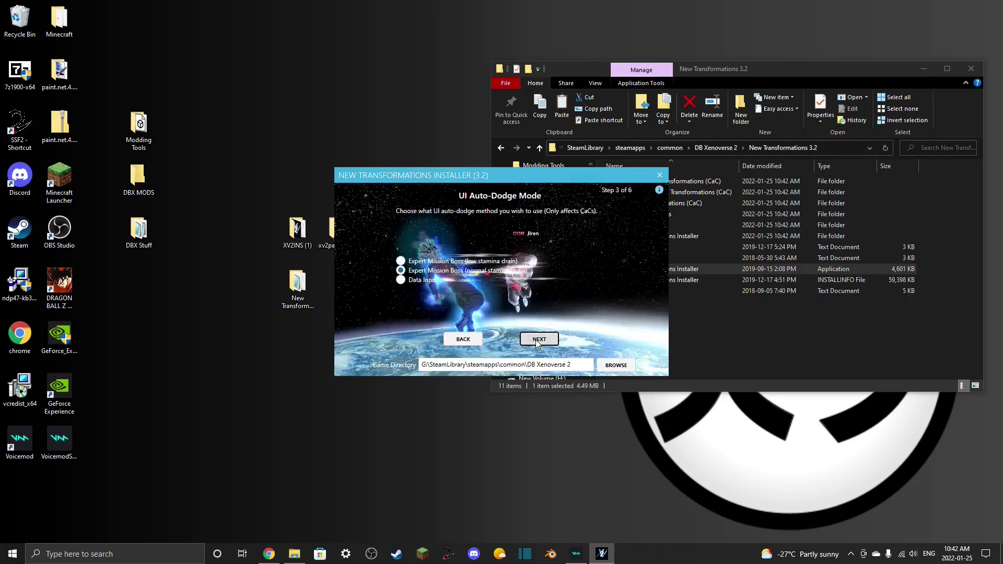
left_click(400, 280)
left_click(555, 343)
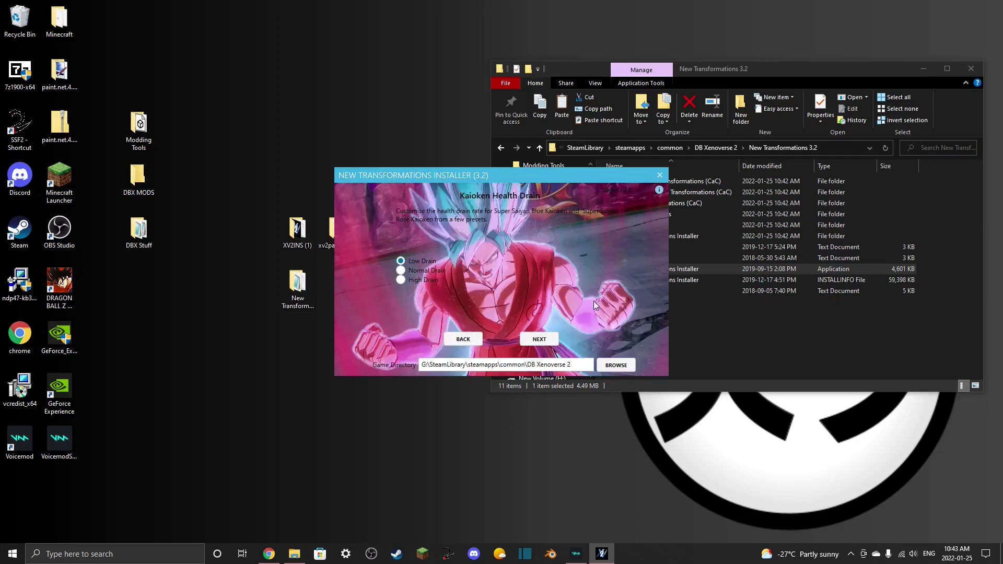
- Accept Low Drain for Kaioken, None for hair change and Install Tail Animations, and install the New Transformations mod
left_click(533, 341)
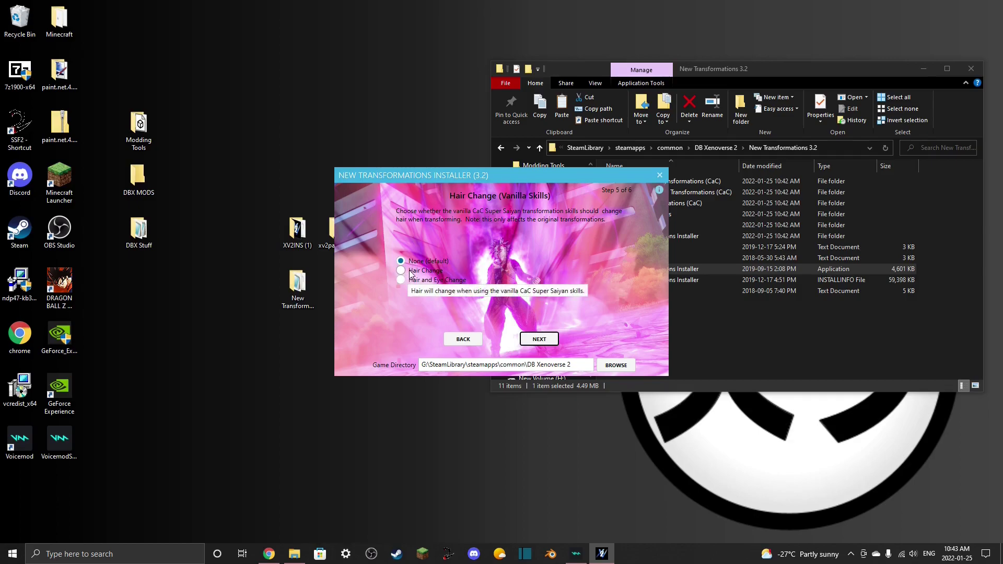
key("Return")
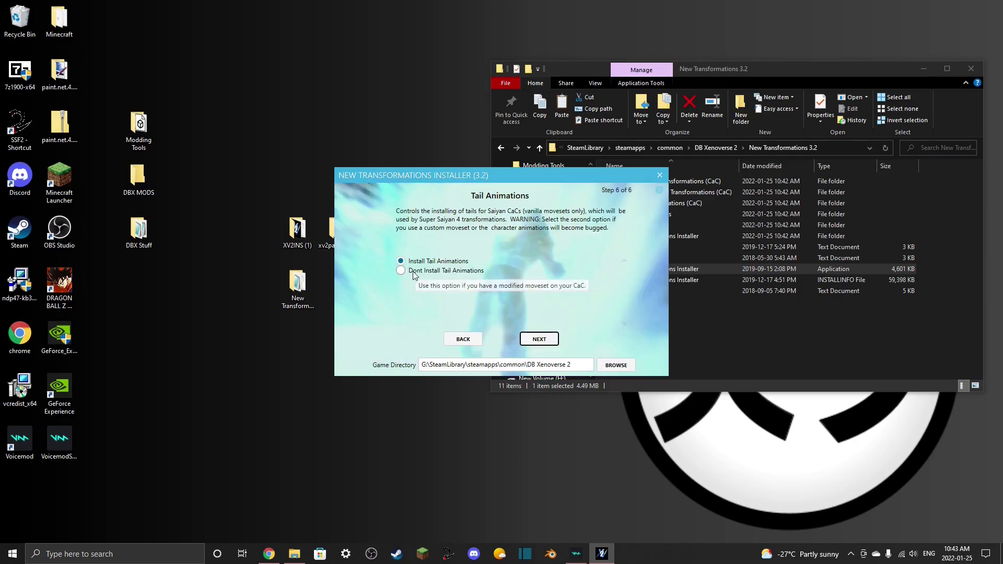
left_click(556, 339)
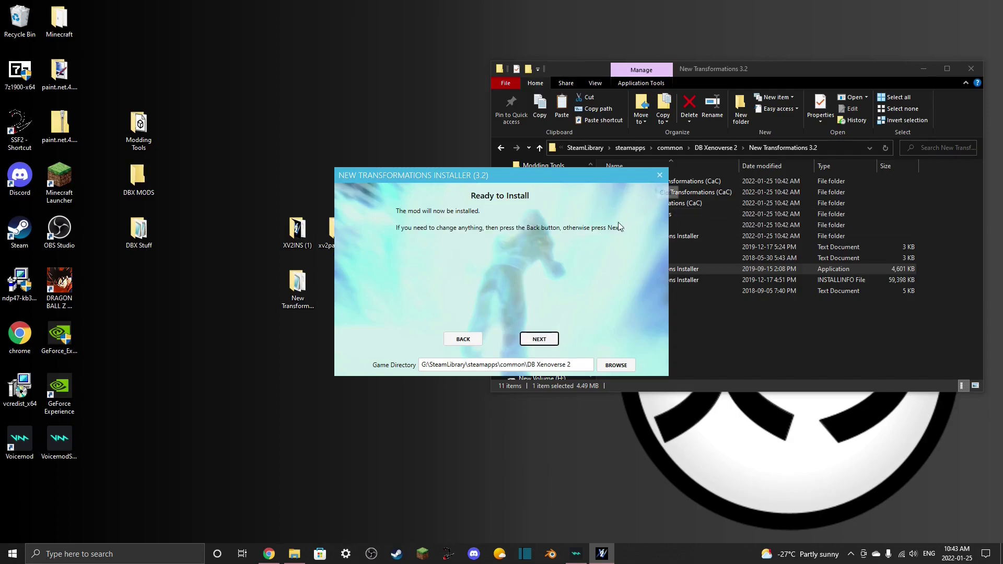
left_click(547, 339)
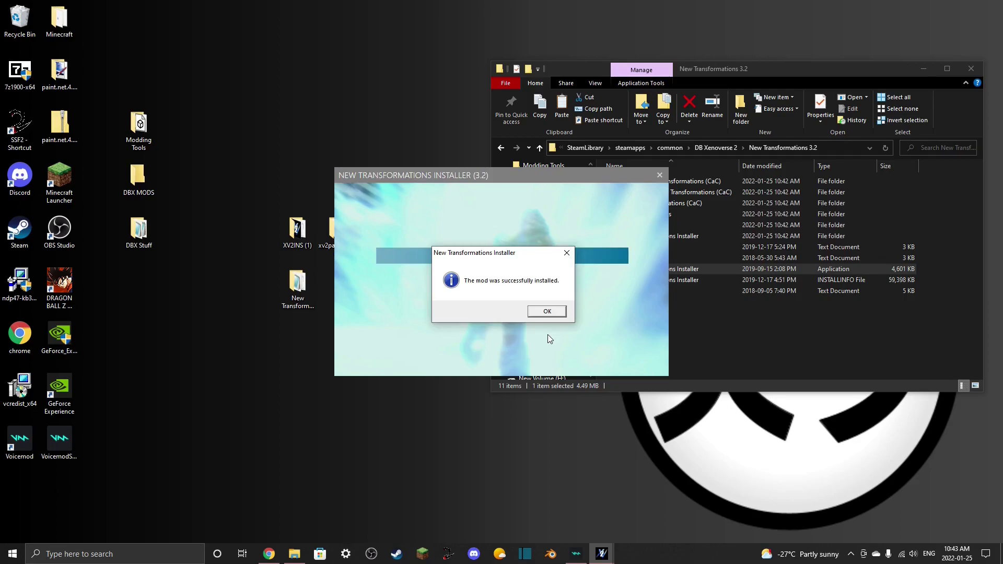
left_click(548, 312)
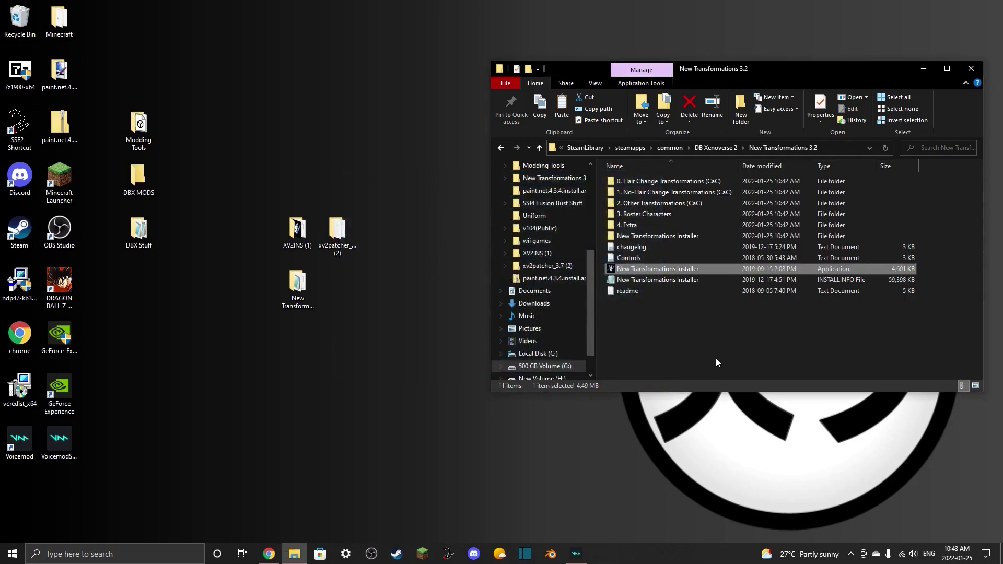
- Open the 0. Normal folder inside 0. Hair Change Transformations (CaC) of New Transformations 3.2
left_click(681, 315)
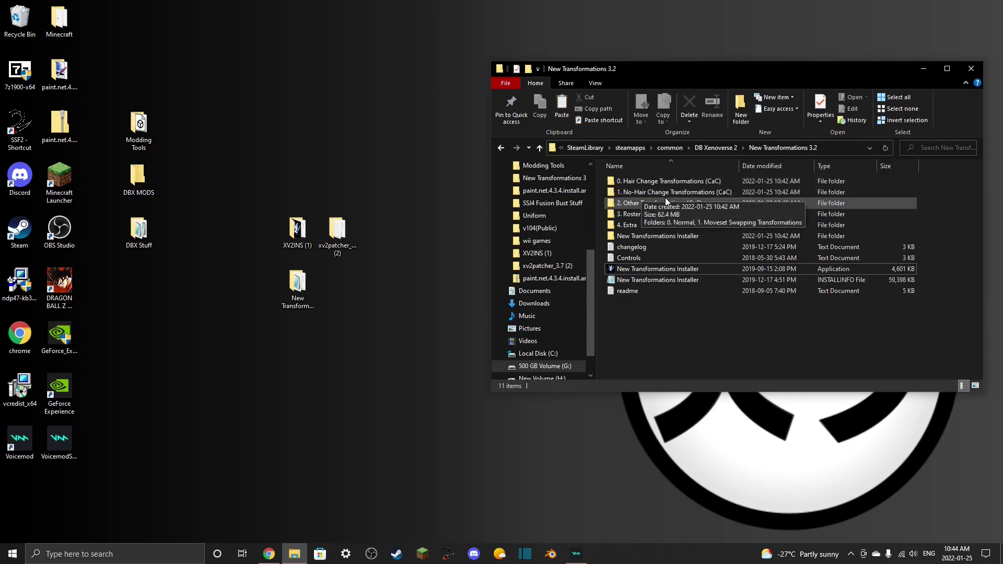
double_click(645, 180)
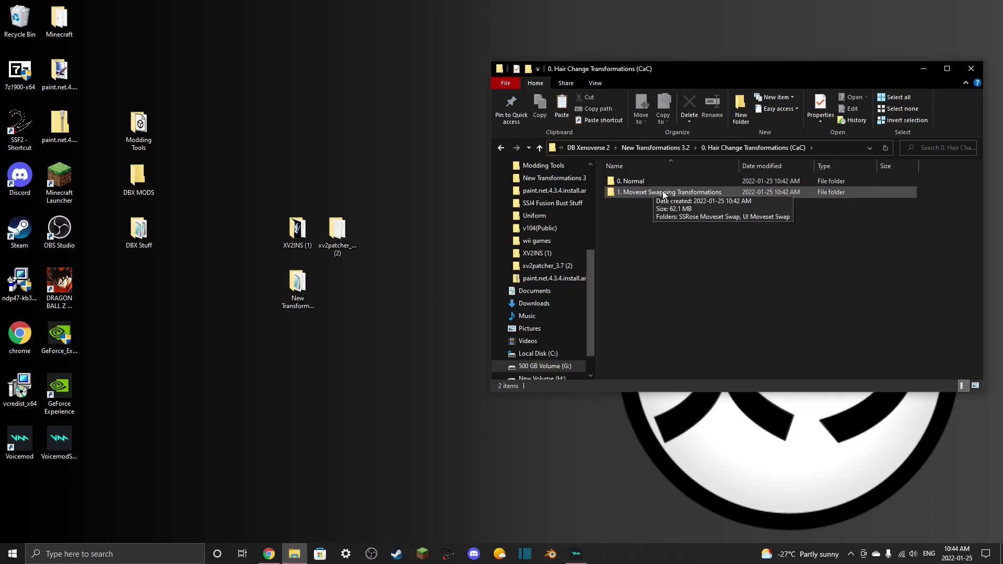
double_click(662, 183)
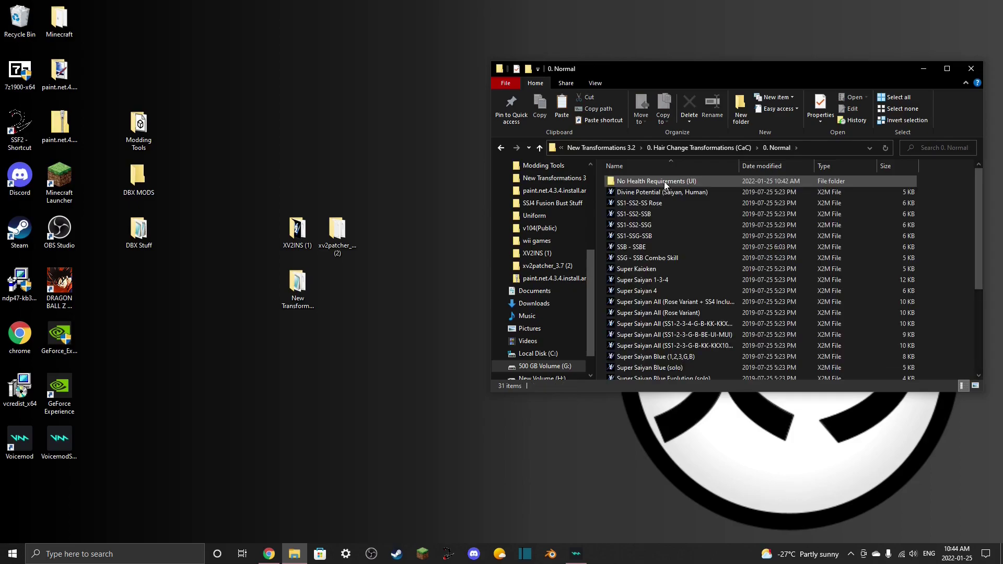
- Look through the No Health Requirements (UI) subfolder and the other transformation files in the hair change 0. Normal folder
double_click(663, 181)
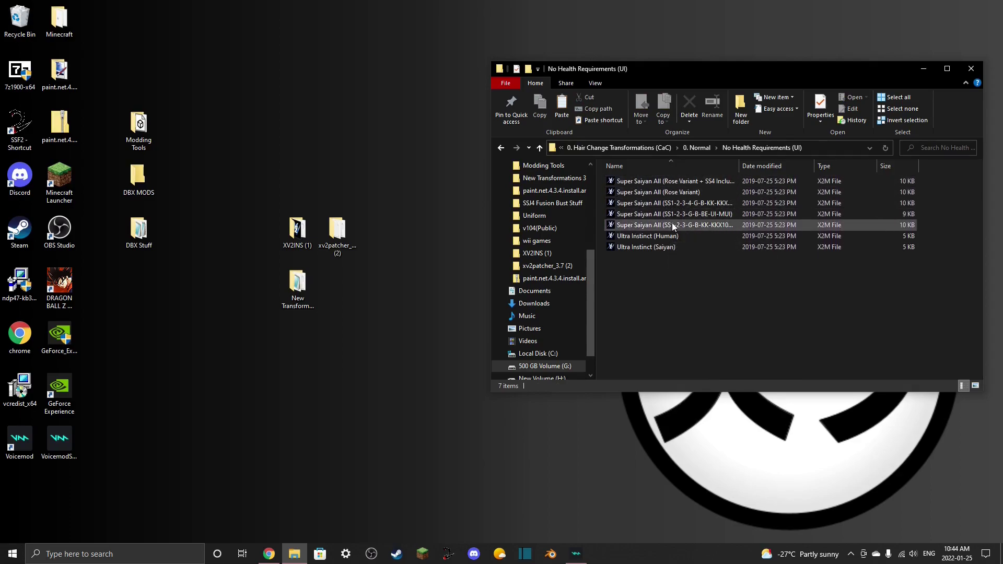
key("alt+Left")
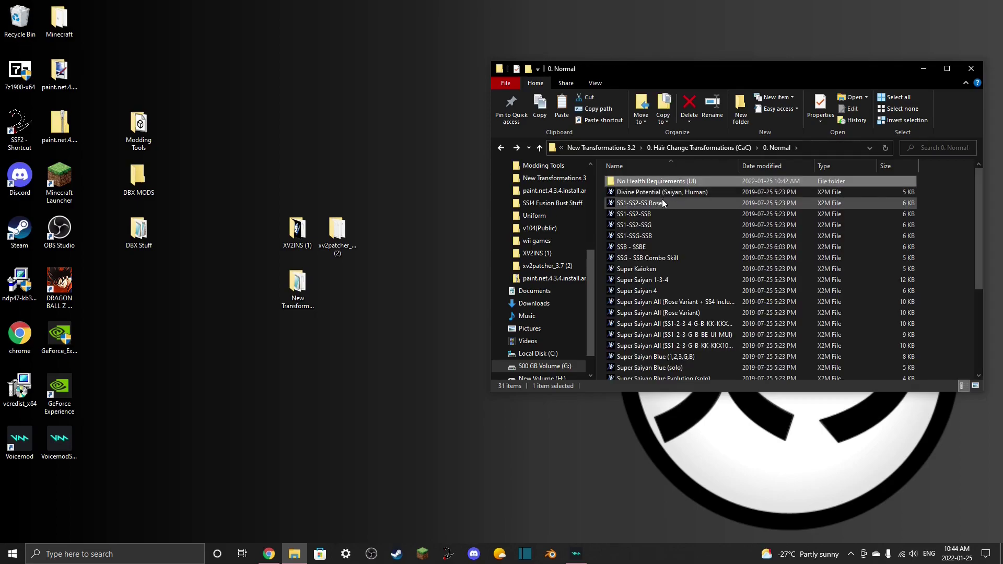
scroll(665, 209, "down", 5)
scroll(666, 220, "up", 5)
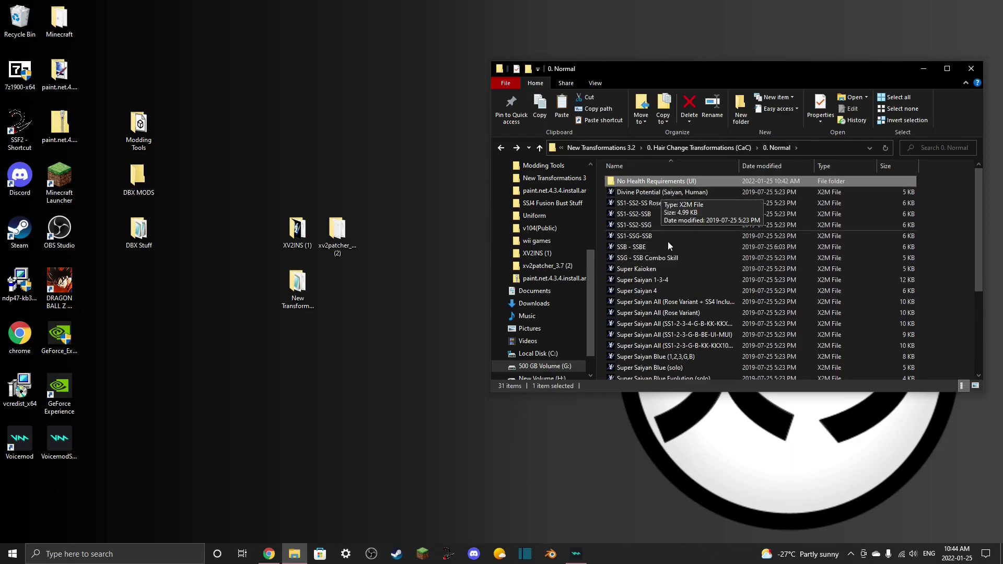
- Install the Super Saiyan 4 mod from the 0. Normal folder of 1. No-Hair Change Transformations (CaC)
key("alt+Left")
key("alt+Left")
double_click(664, 190)
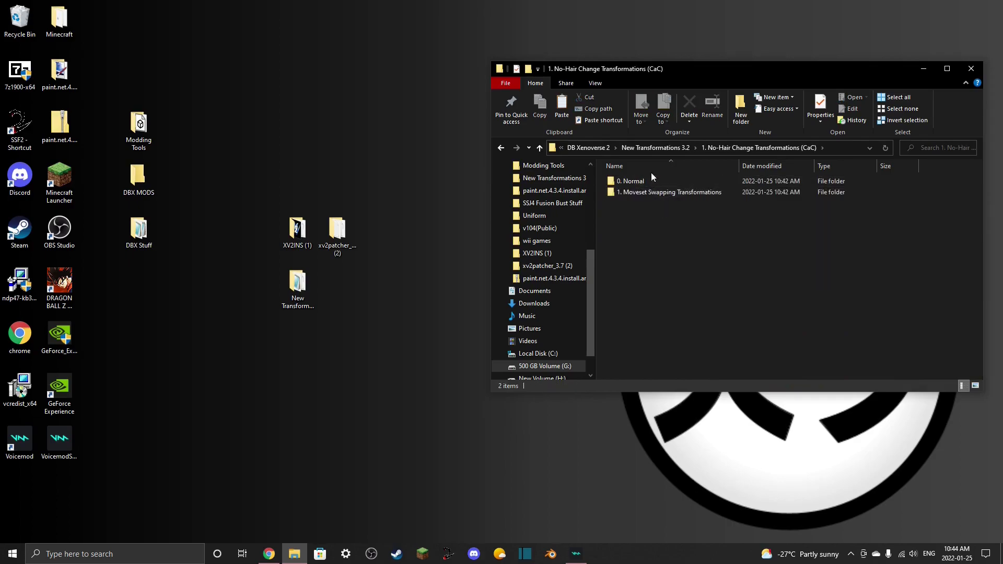
double_click(657, 179)
scroll(675, 257, "down", 2)
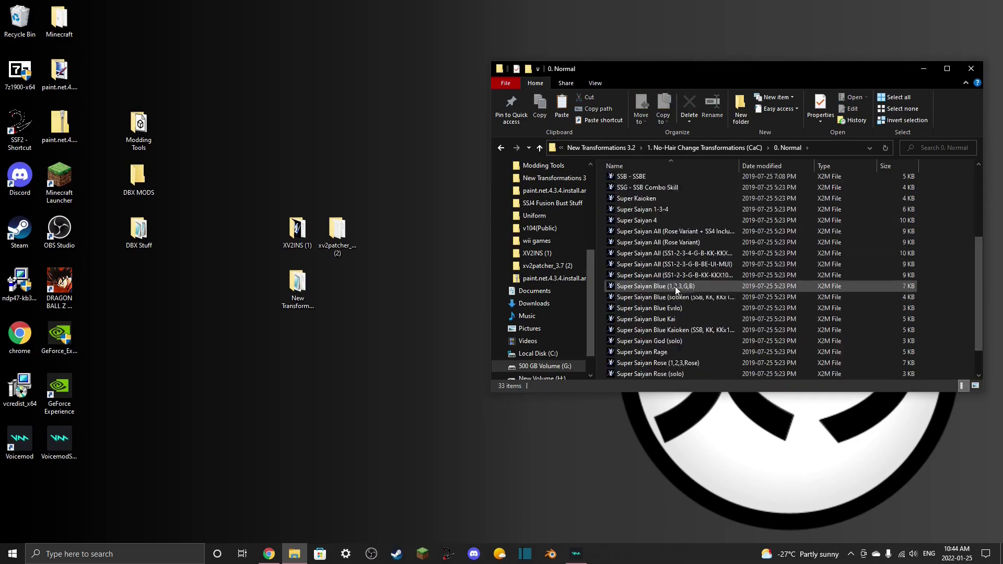
double_click(638, 243)
left_click(297, 191)
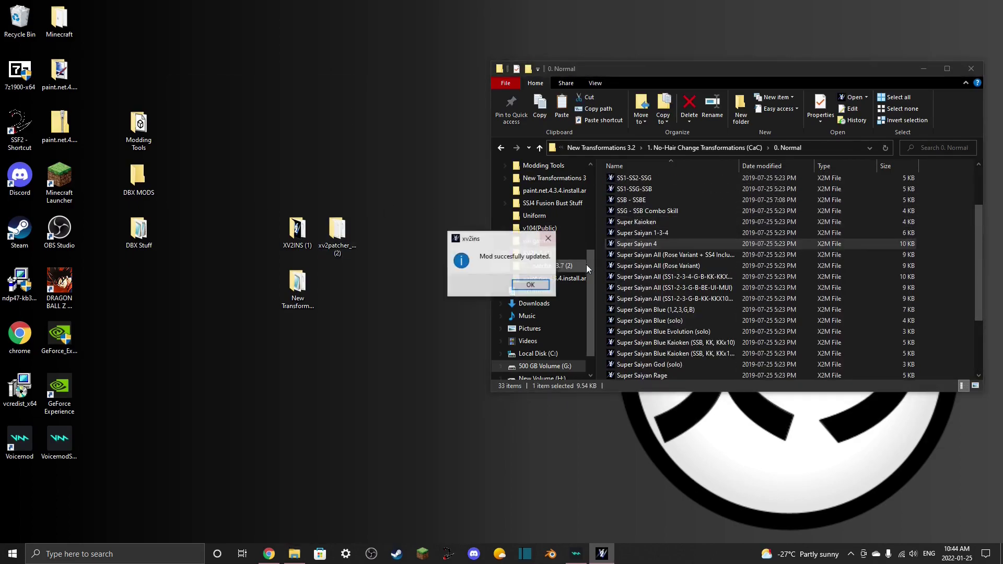
left_click(525, 283)
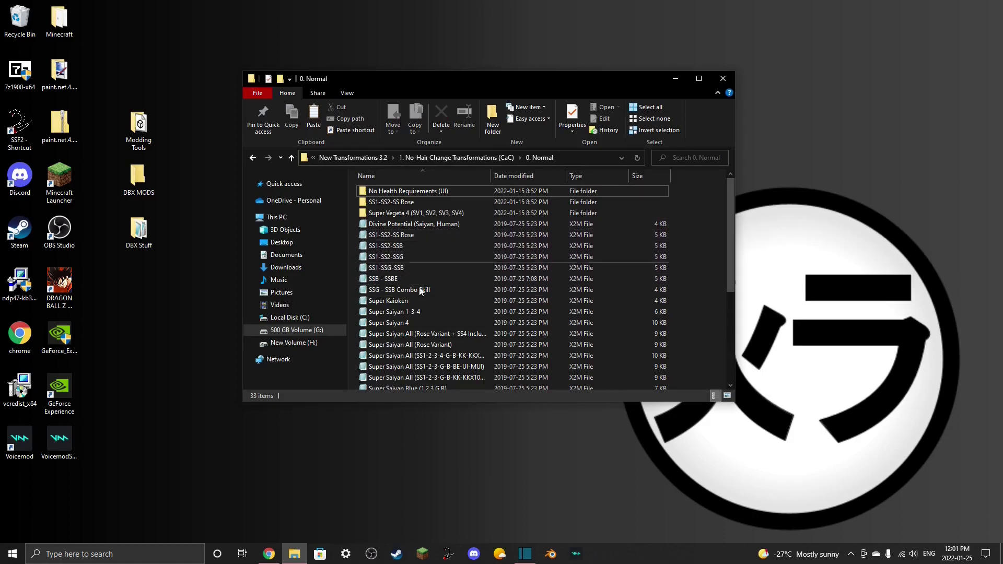
- Set xv2ins as the default app for .x2m files, using the Super Kaioken file
left_click(430, 303)
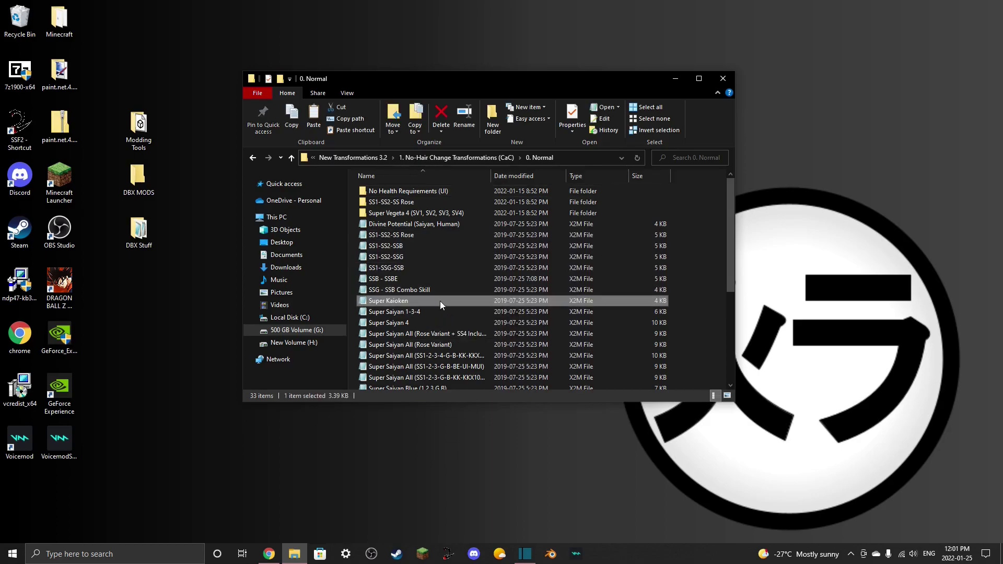
right_click(436, 298)
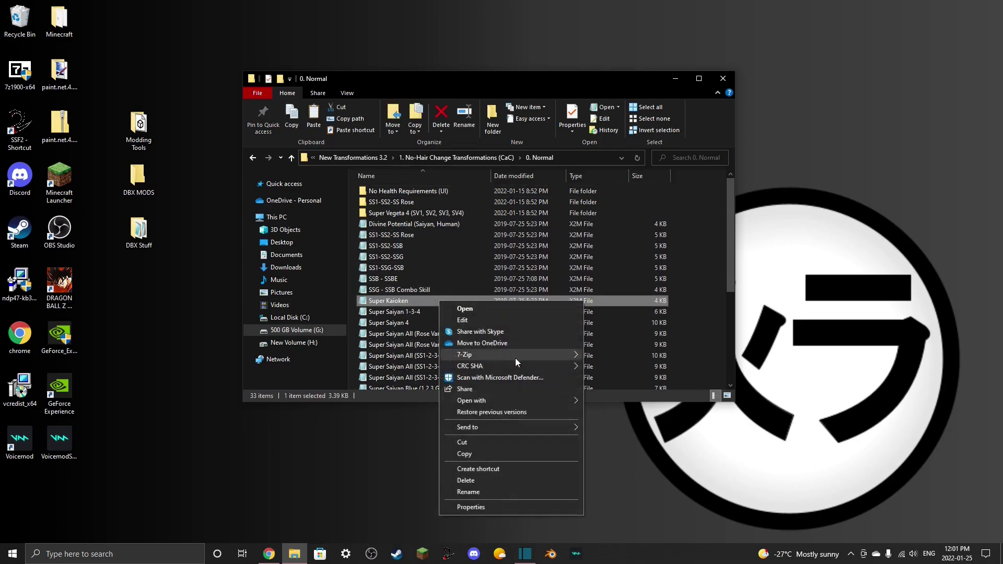
mouse_move(492, 403)
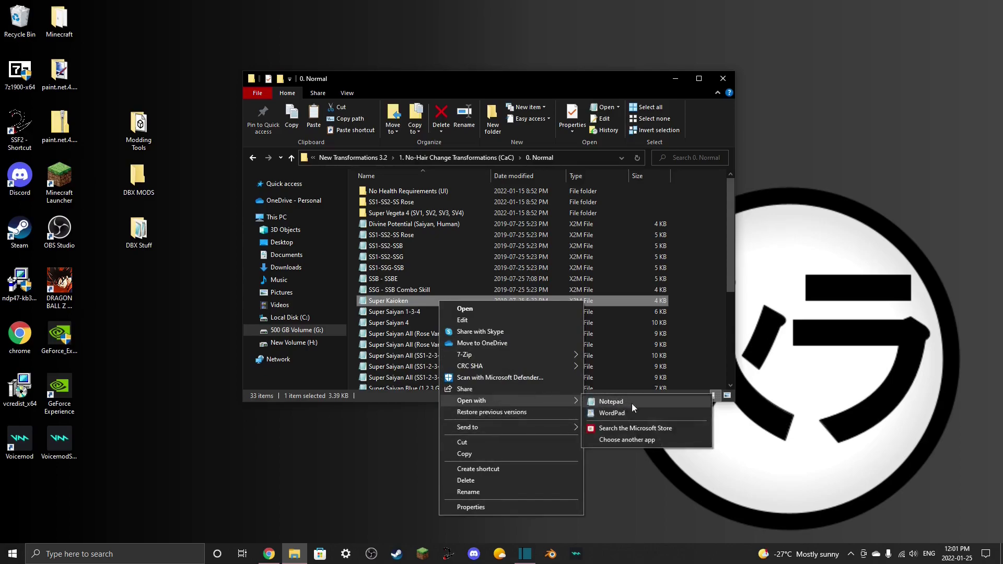
left_click(637, 442)
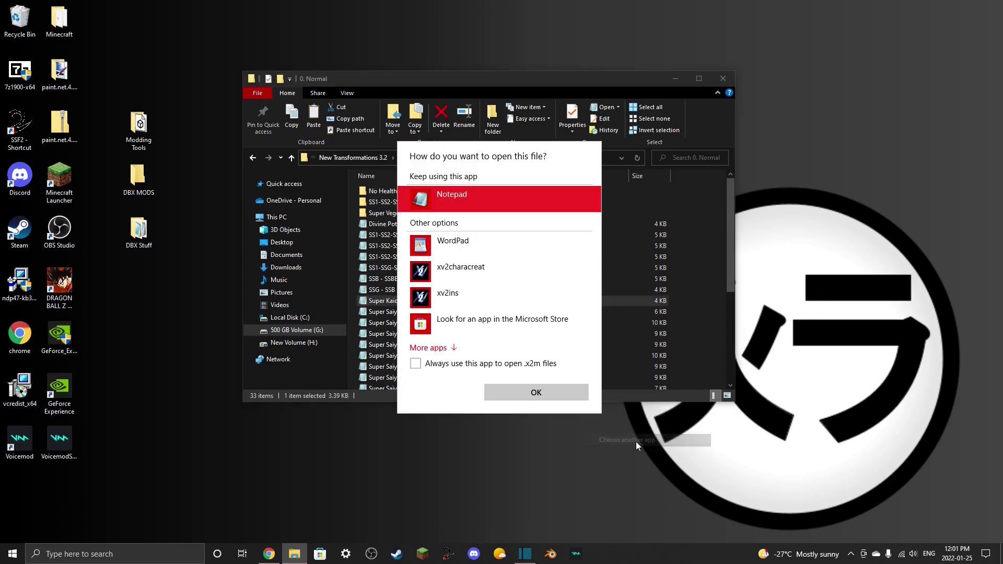
left_click(490, 295)
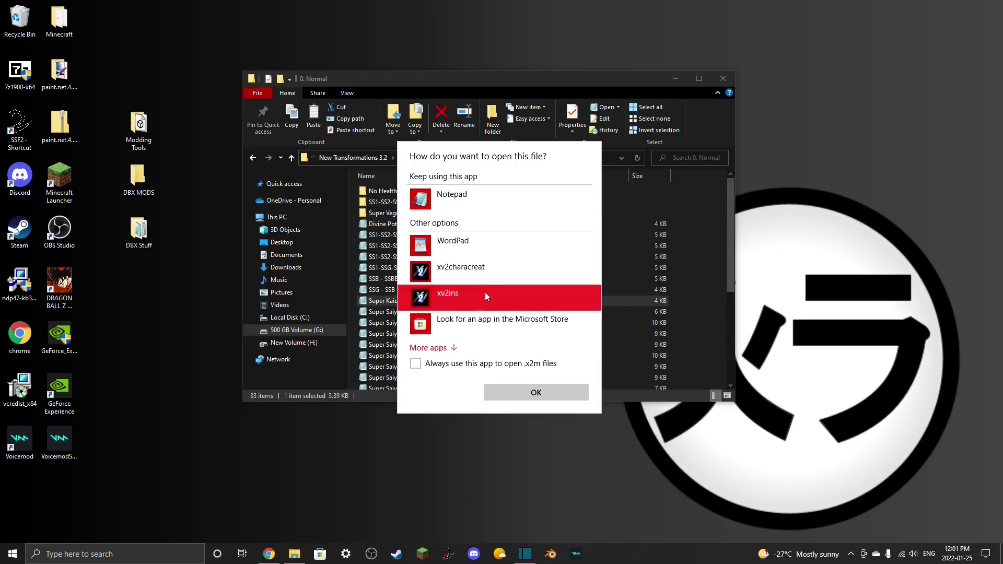
left_click(416, 364)
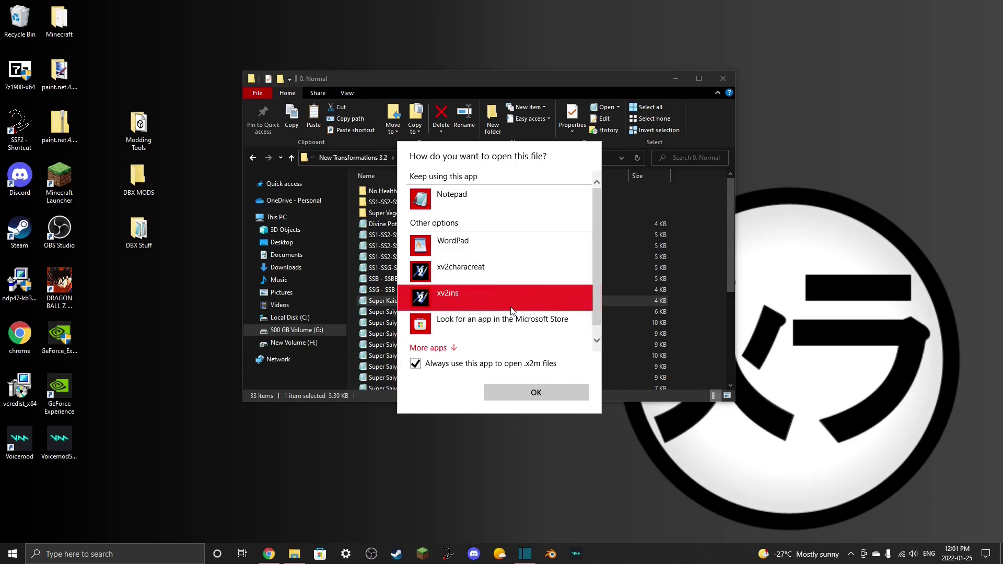
left_click(513, 396)
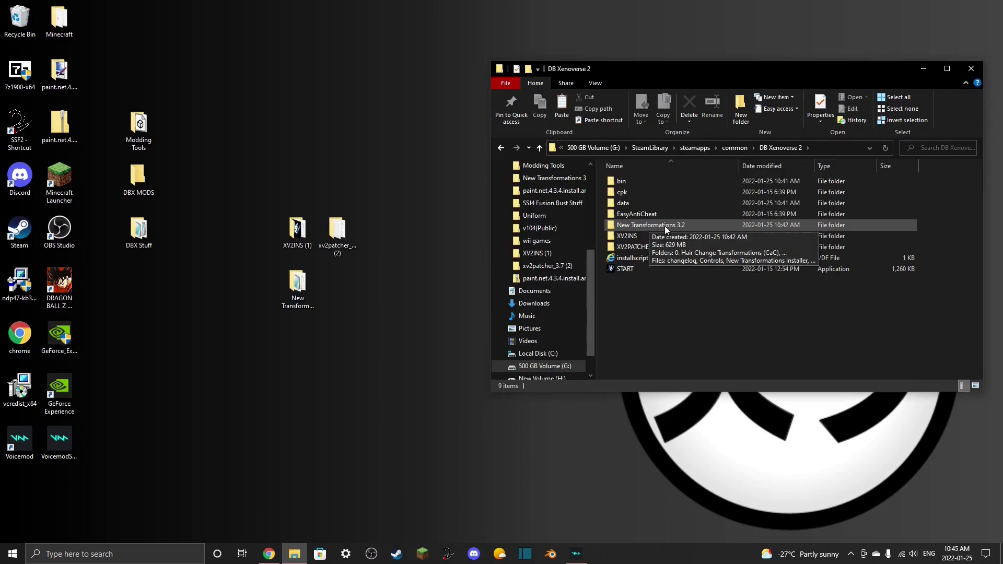
- Examine the face and hair files in the HUF folder under data\chara of DB Xenoverse 2
double_click(659, 202)
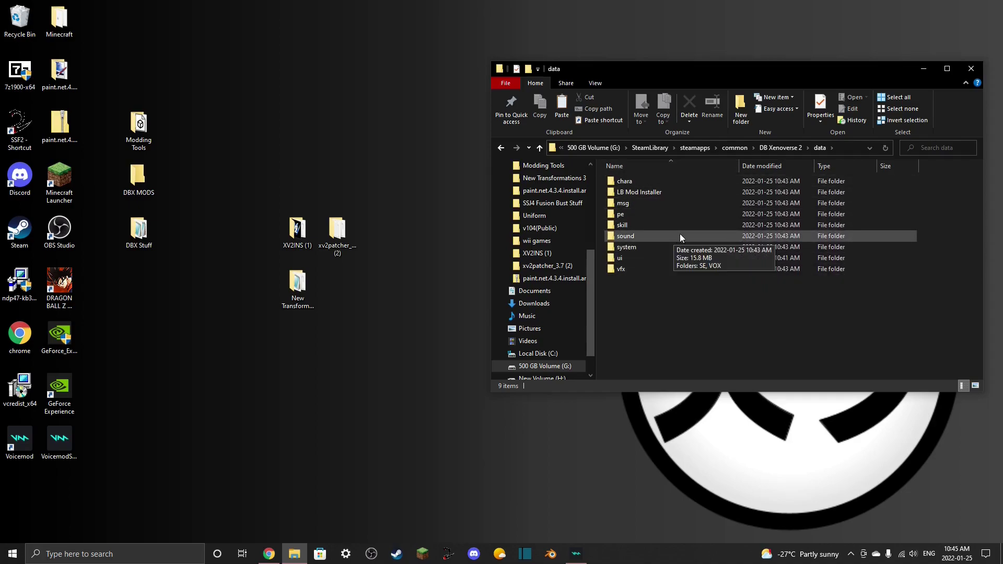
double_click(669, 180)
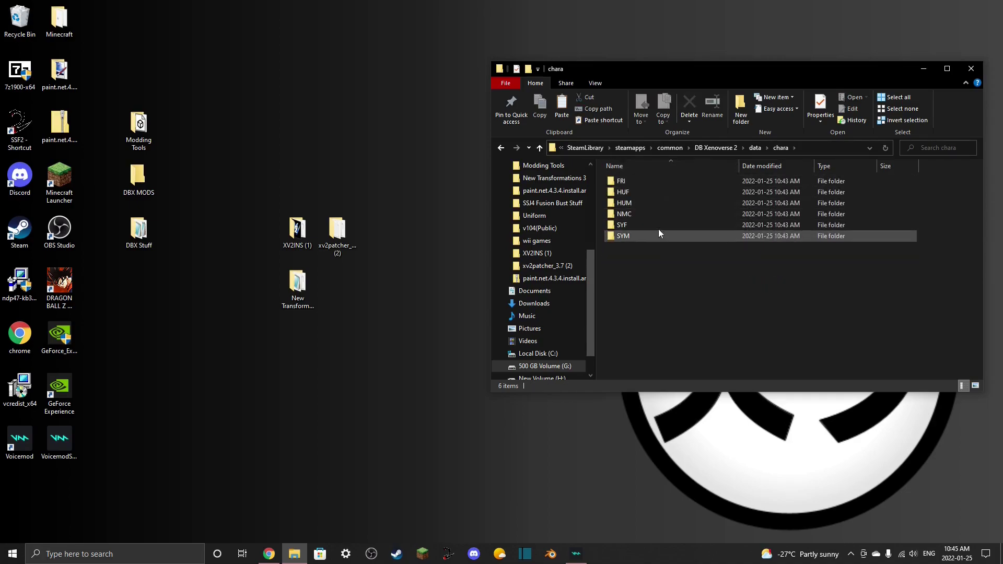
double_click(660, 194)
scroll(712, 261, "down", 15)
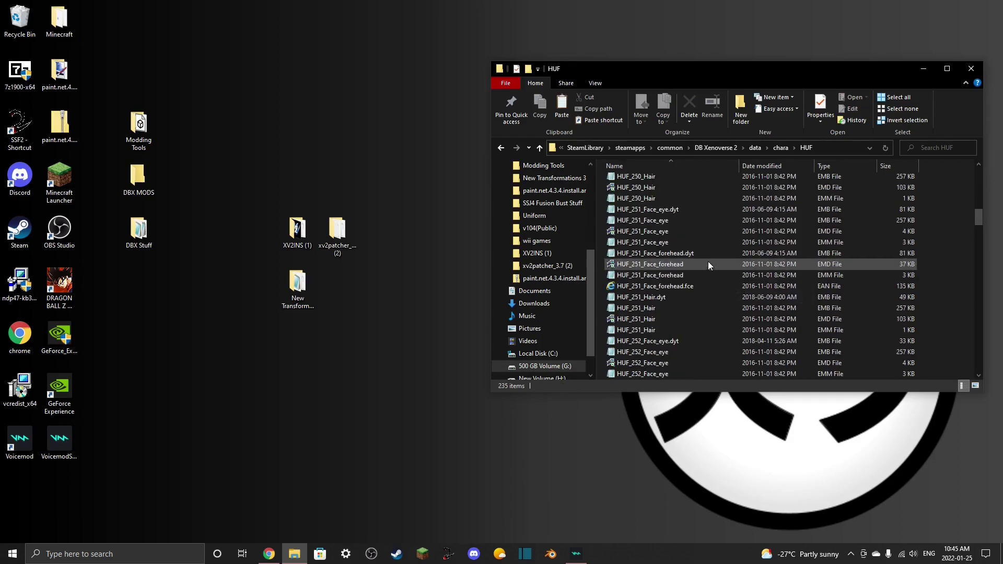
scroll(710, 264, "down", 20)
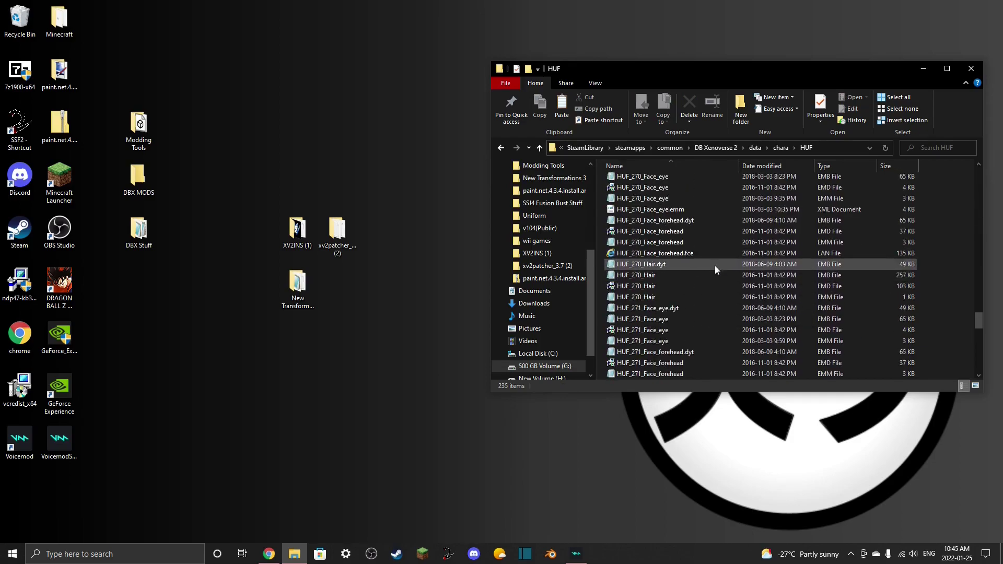
scroll(700, 268, "up", 20)
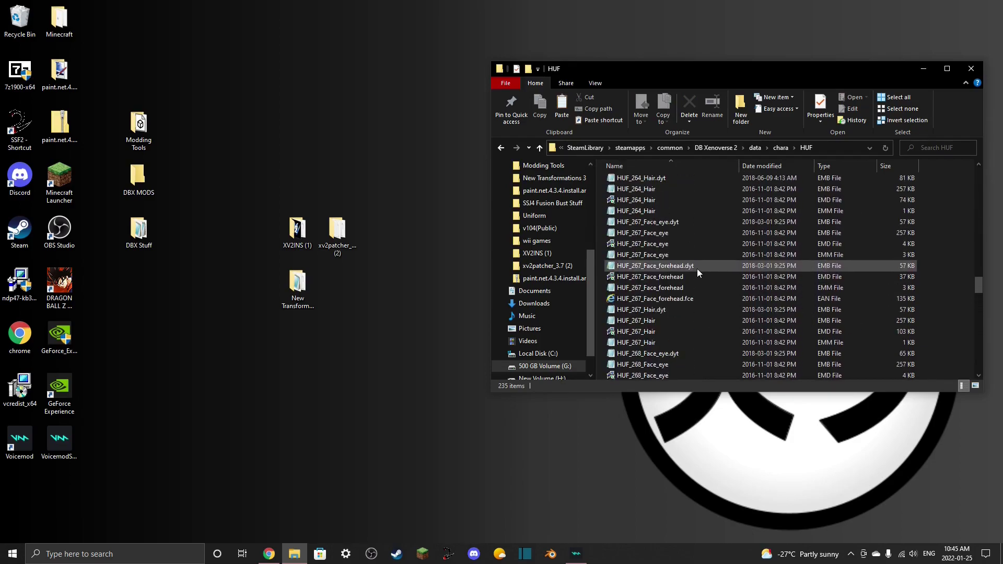
scroll(689, 268, "up", 20)
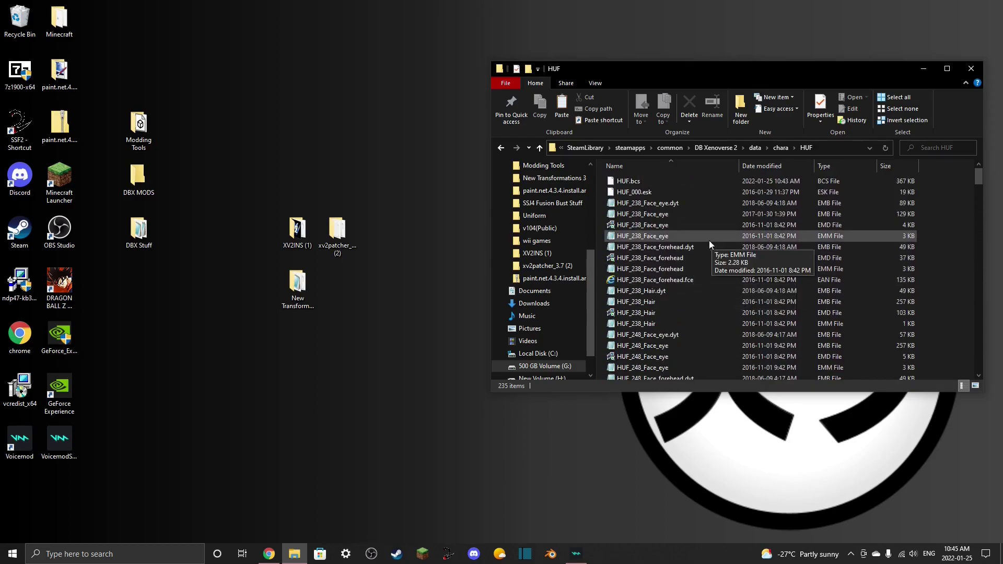
key("alt+Left")
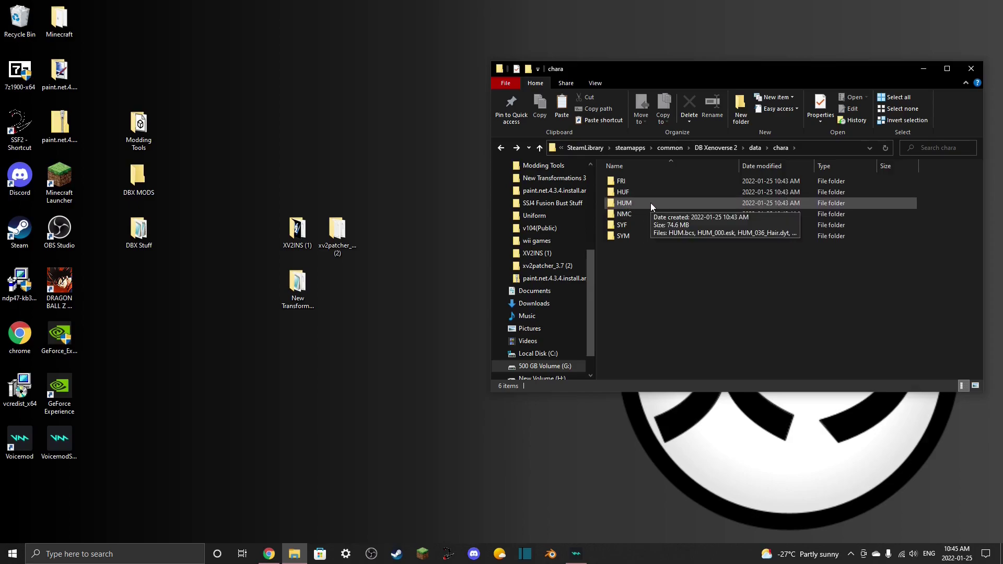
- Check the contents of the SYM, SYF, HUM and HUF character folders in chara
left_click(649, 236)
double_click(650, 236)
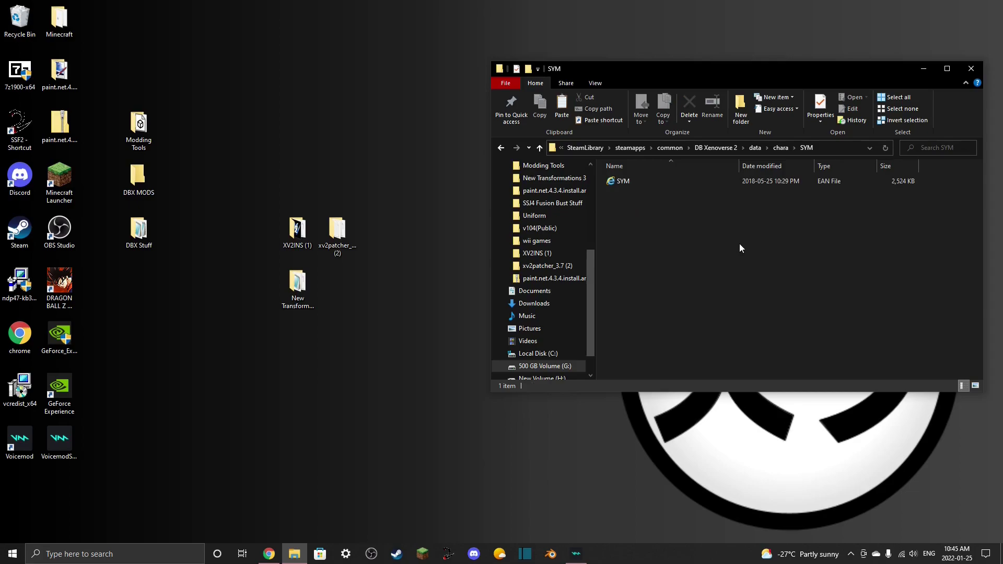
key("alt+Left")
left_click(674, 223)
double_click(676, 223)
key("alt+Left")
double_click(650, 203)
key("alt+Left")
double_click(646, 190)
key("alt+Left")
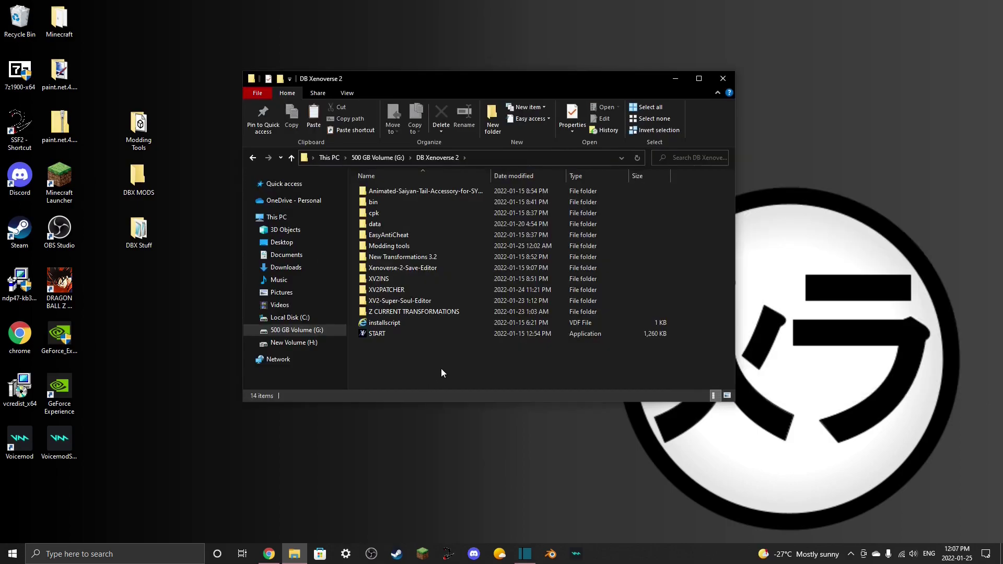
- Look in the game's bin folder for the DBXV2 application and compare it with START in the main folder
double_click(396, 204)
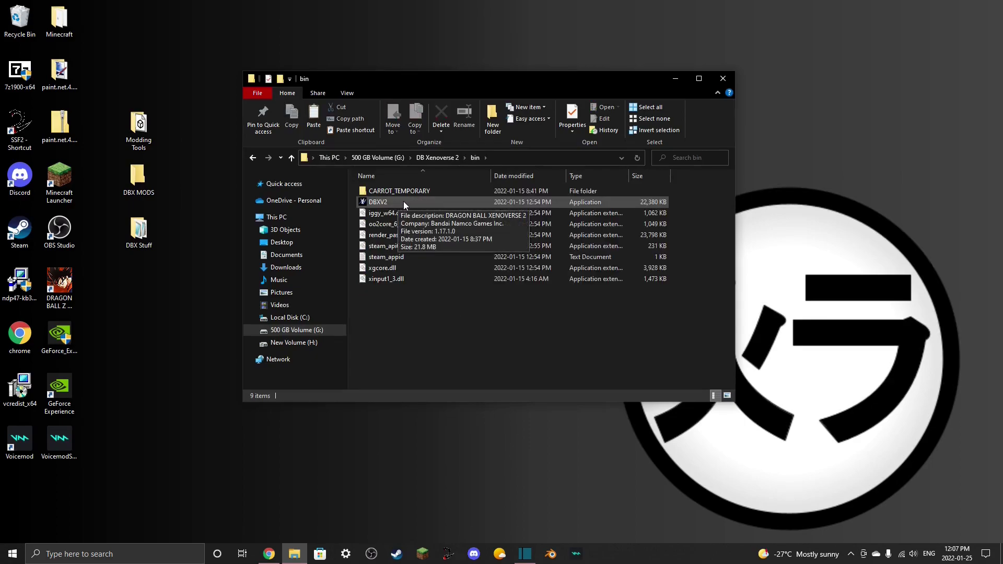
key("alt+Left")
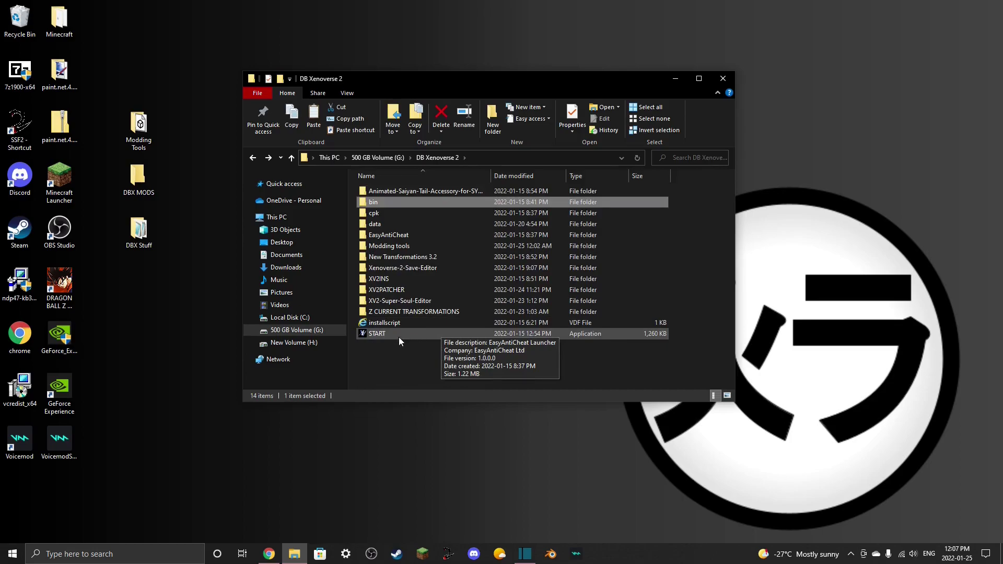
double_click(405, 202)
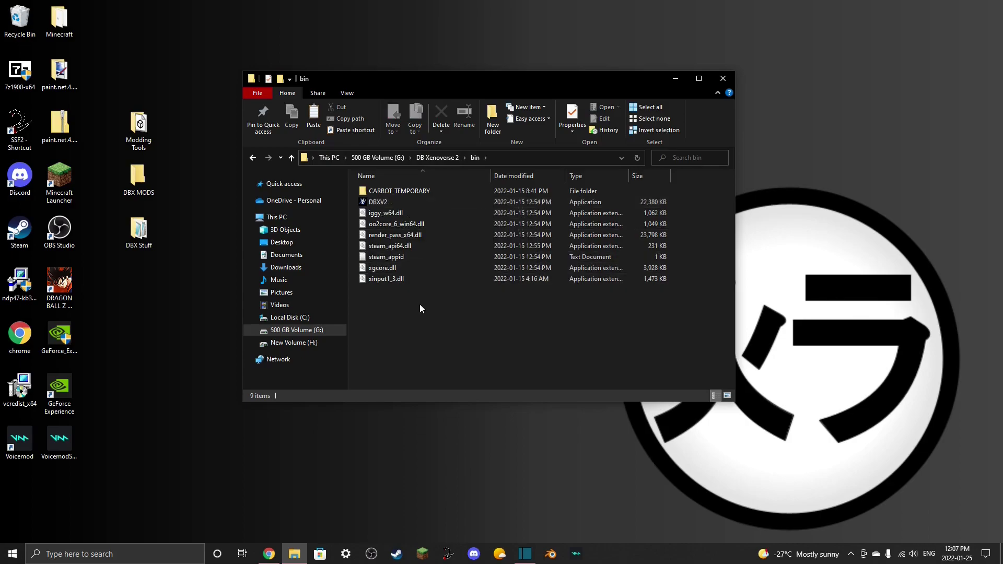
key("alt+Left")
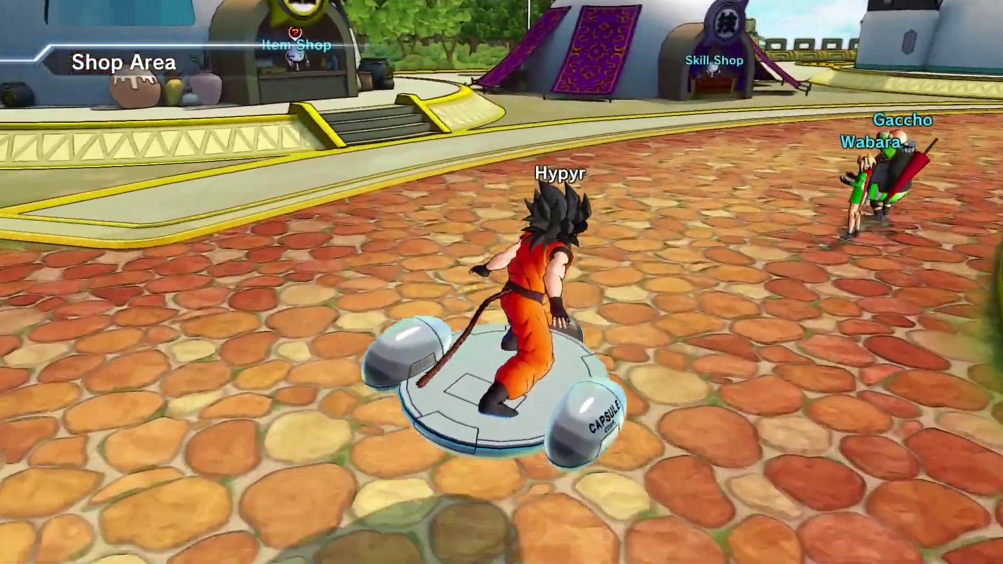
- Switch to Dragon Ball Xenoverse 2, go to the Skill Shop and open its purchase list
key("w")
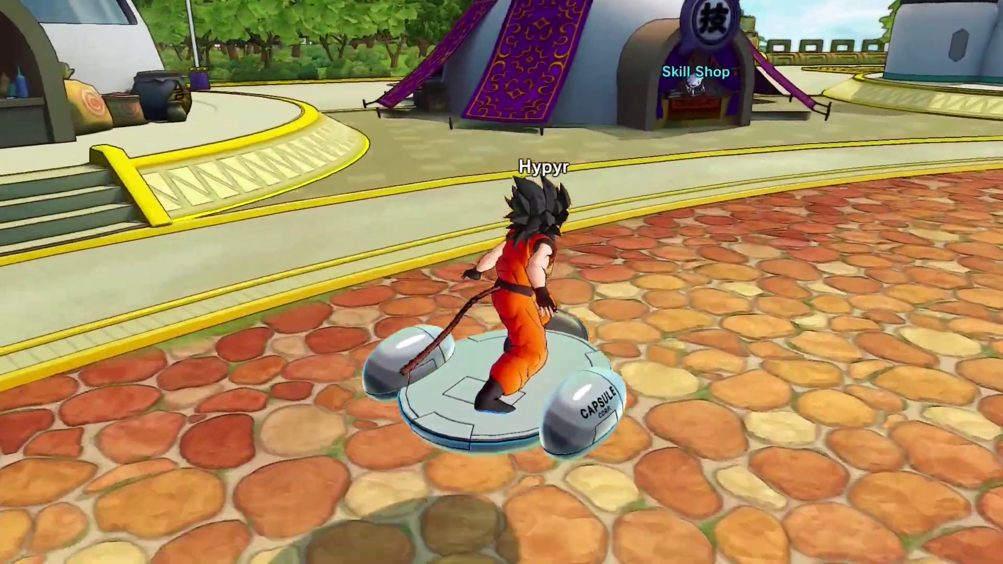
key("Return")
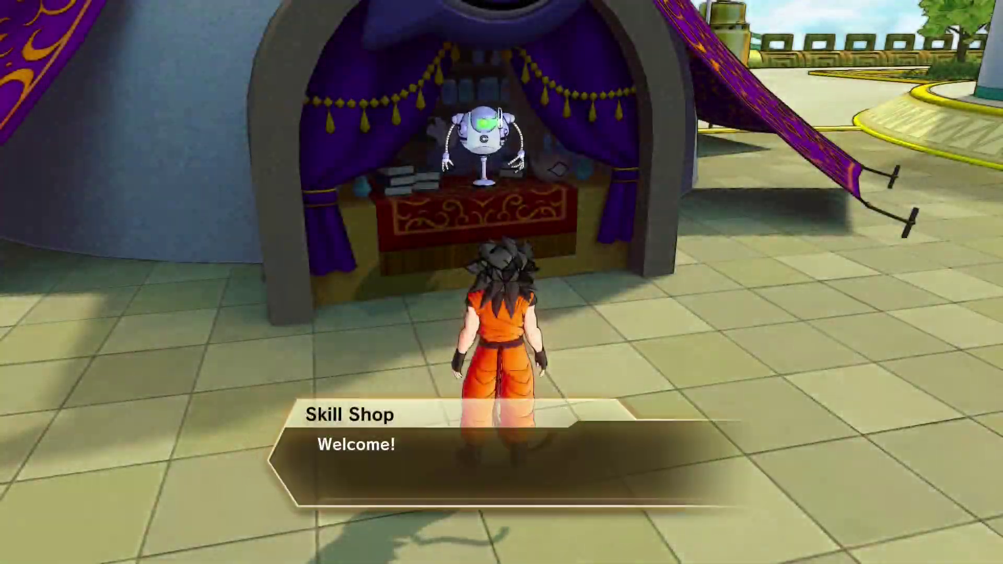
key("Return")
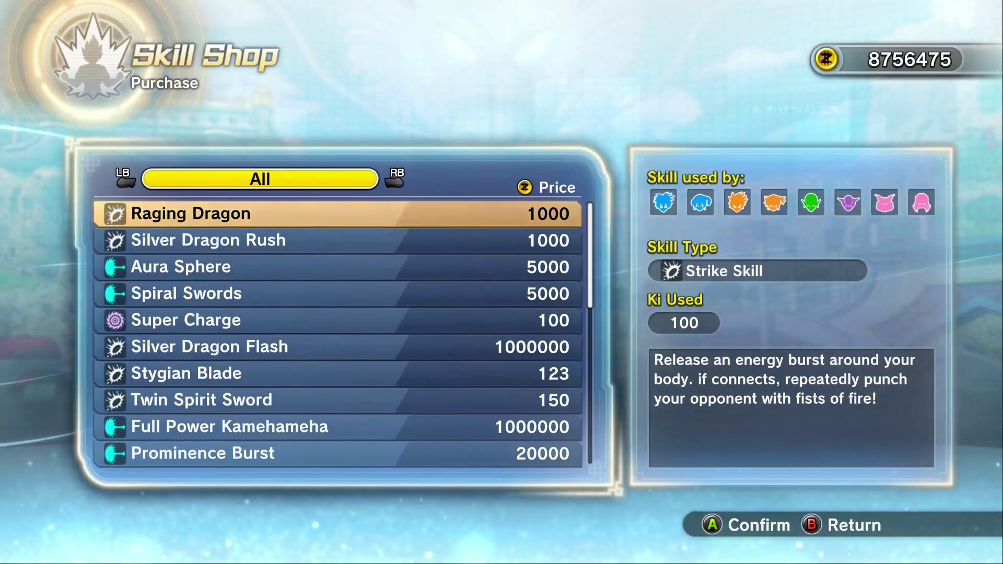
- Browse the Skill Shop's full list for the added skills and transformations
key("Up")
key("Up")
key("Up")
key("Up")
key("Up")
key("Up")
key("Up")
key("Up")
key("Up")
key("Up")
key("Up")
key("Up")
key("Up")
key("Up")
key("Up")
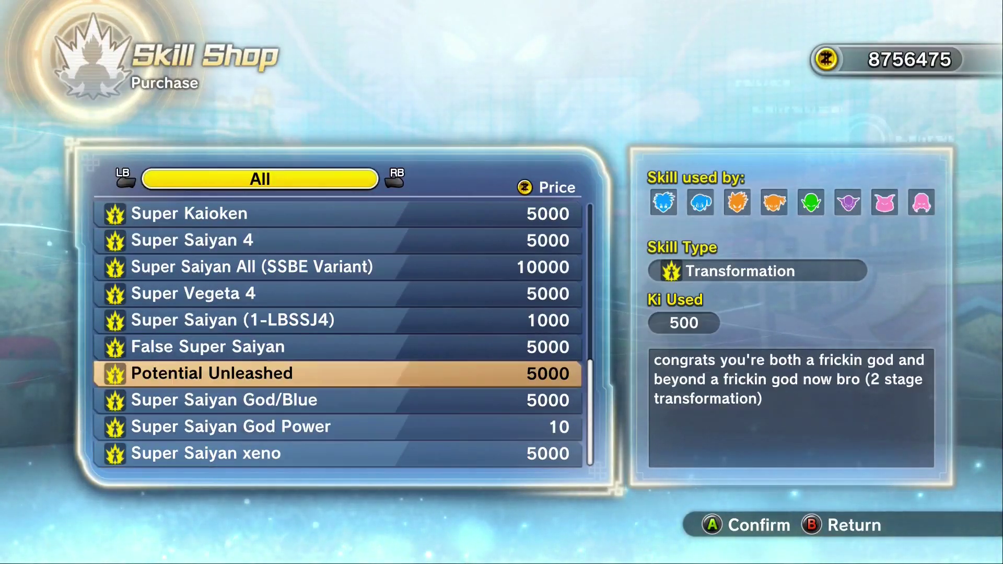
key("Up")
key("Up")
key("Up")
key("Up")
key("Up")
key("Up")
key("Up")
key("Up")
key("Up")
key("Up")
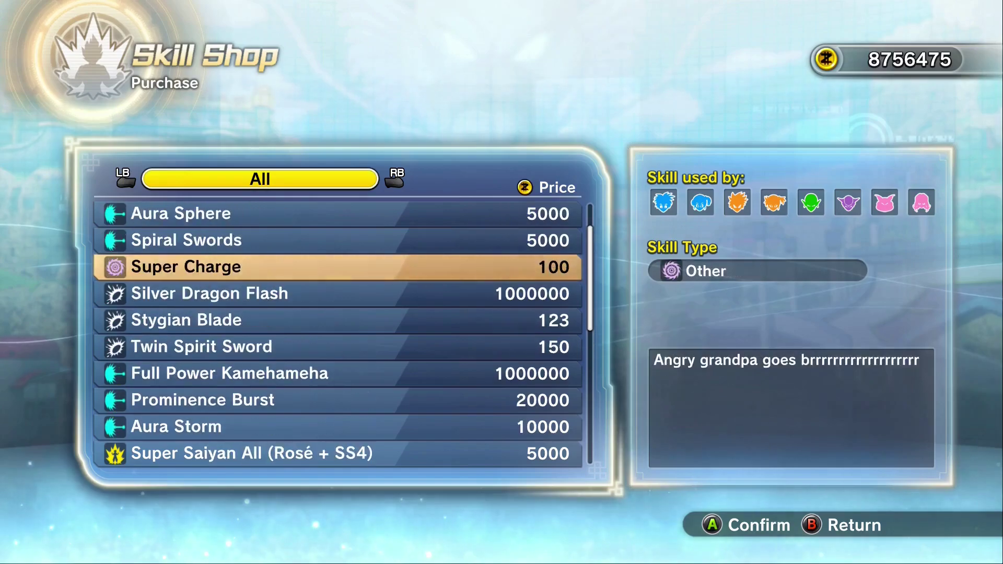
key("Down")
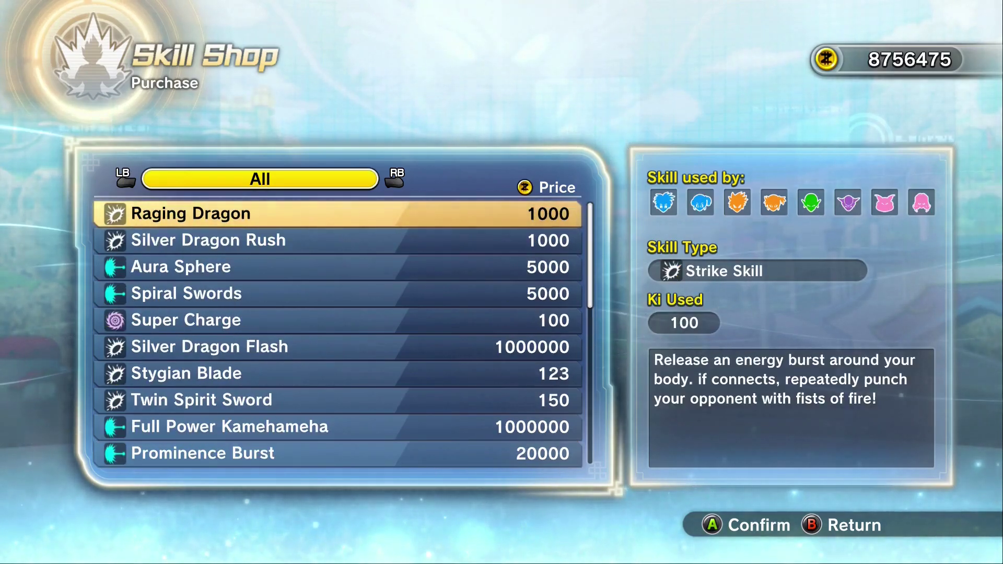
- Purchase Raging Dragon, Silver Dragon Rush, Aura Sphere and Spiral Swords
key("Return")
key("Return")
key("Return")
key("Return")
key("Return")
key("Return")
key("Return")
key("Return")
- Purchase Super Charge, Silver Dragon Flash, Stygian Blade, Twin Spirit Sword, Full Power Kamehameha and Prominence Burst
key("Return")
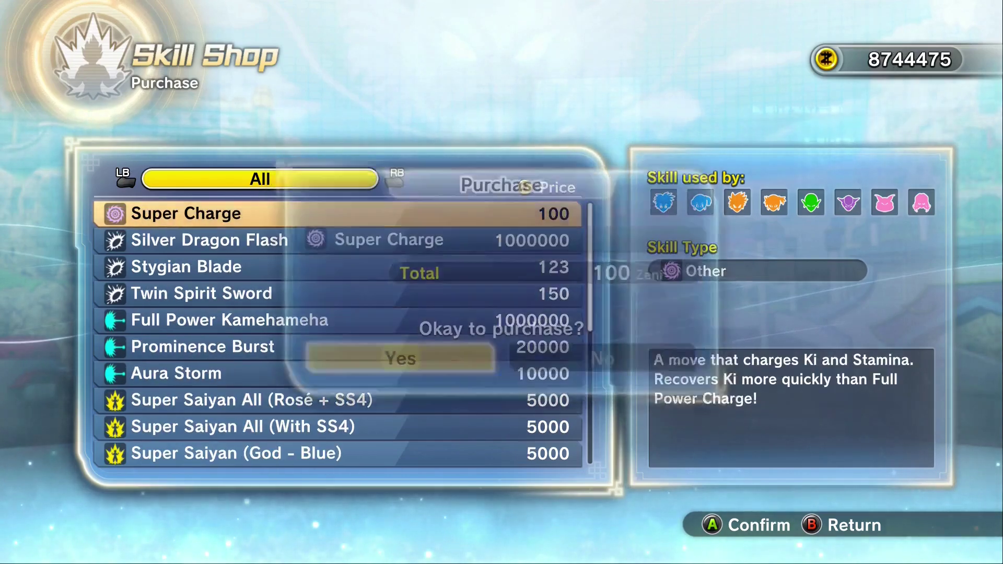
key("Return")
key("Return")
key("Return")
key("Return")
key("Return")
key("Return")
key("Return")
key("Return")
key("Return")
key("Return")
key("Return")
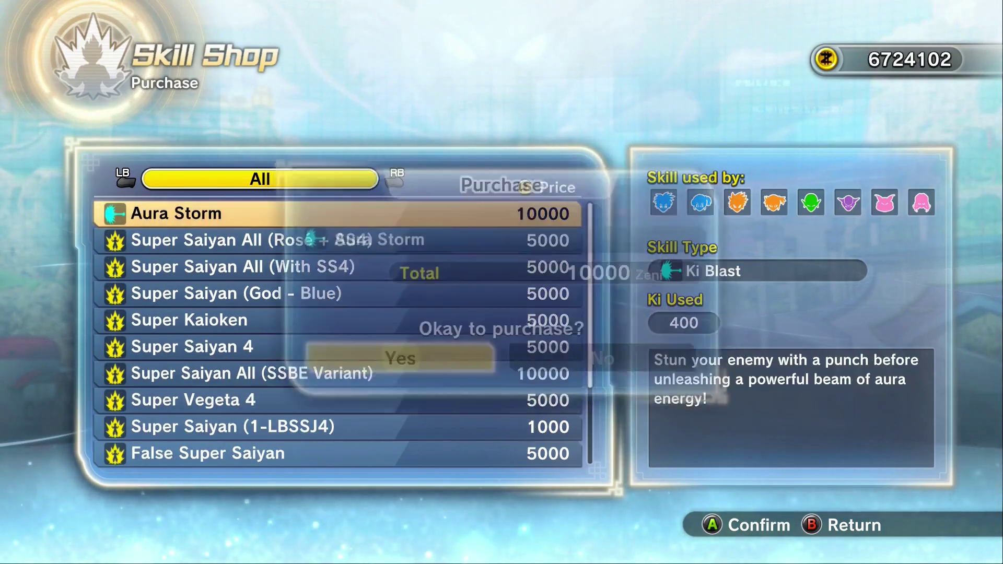
- Purchase Aura Storm, Super Saiyan All (Rosé + SS4), Super Saiyan All (With SS4), Super Saiyan (God - Blue) and Super Kaioken
key("Return")
key("Return")
key("Return")
key("Return")
key("Return")
key("Return")
key("Return")
key("Return")
key("Return")
key("Return")
key("Return")
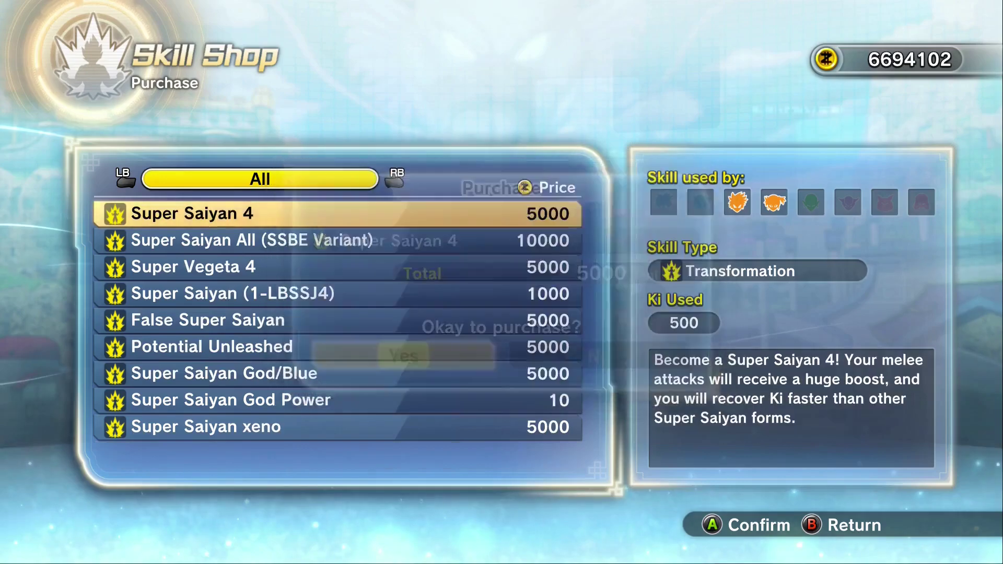
- Purchase the remaining transformations in the list, from Super Saiyan 4 through Super Saiyan xeno
key("Return")
key("Return")
key("Return")
key("Return")
key("Return")
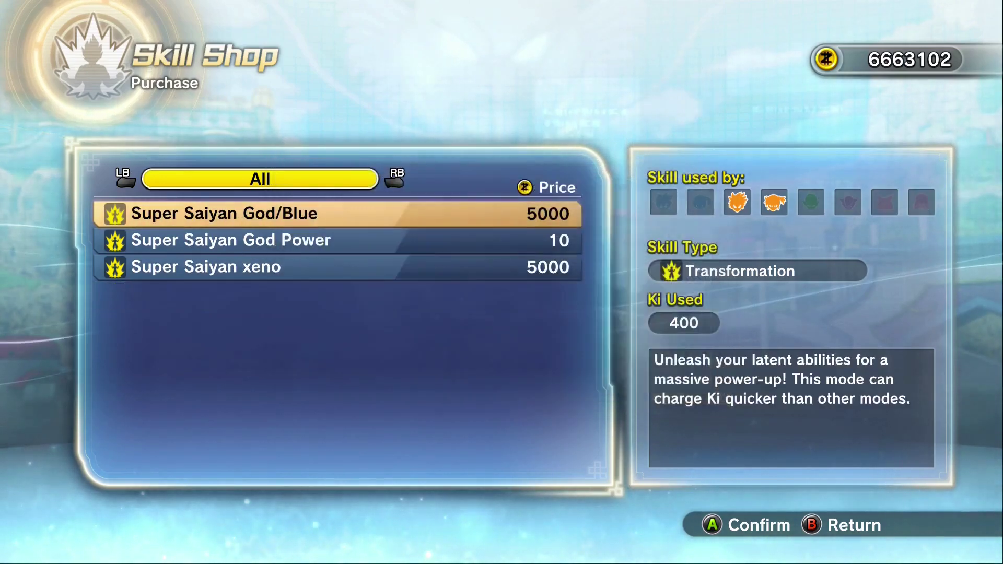
key("Return")
- Close the purchase list, leave the Skill Shop and walk the character away from its counter
key("Escape")
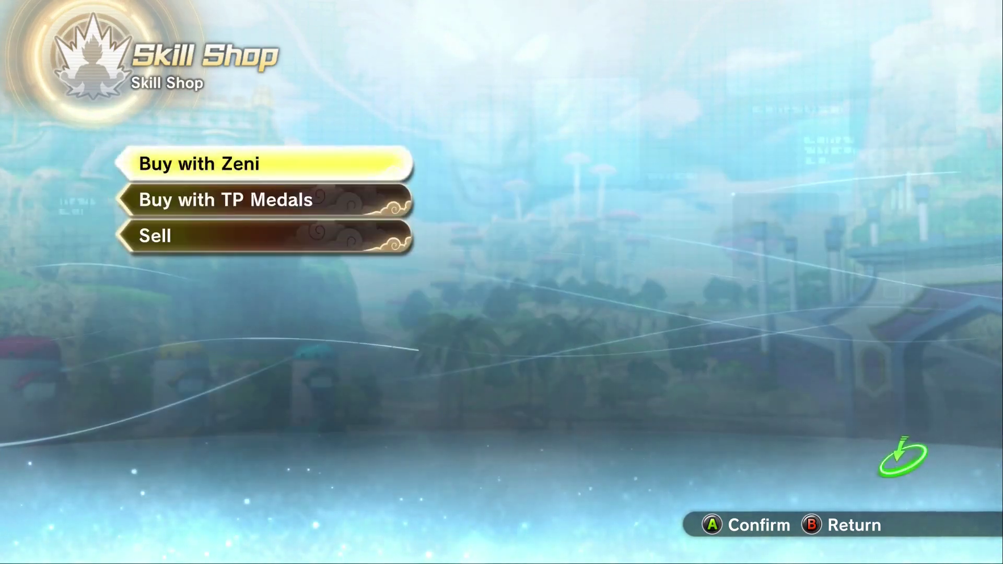
key("Escape")
key("Return")
key("s")
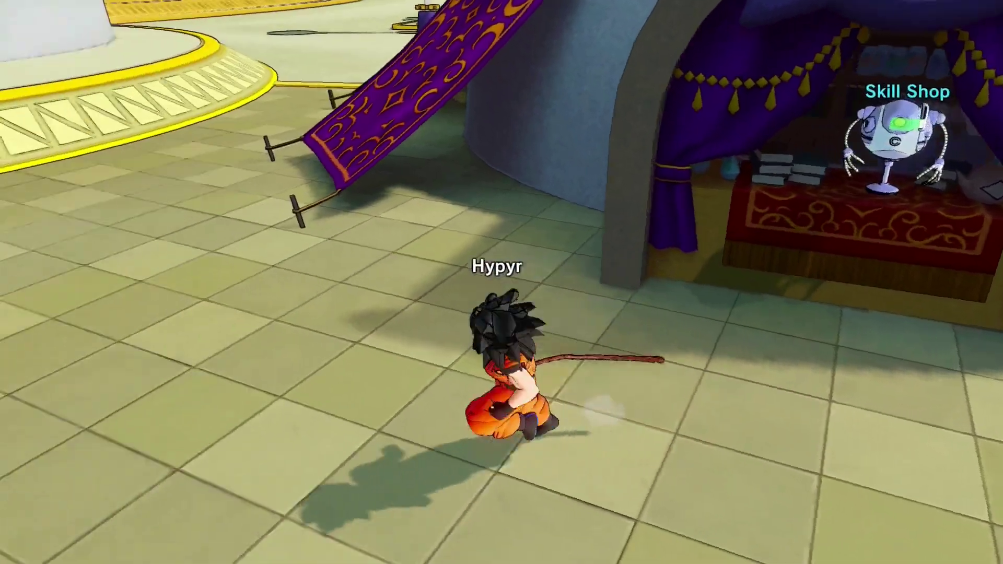
- Open the Customize section of the game menu for equipping the purchased skills
key("Escape")
key("Return")
key("Return")
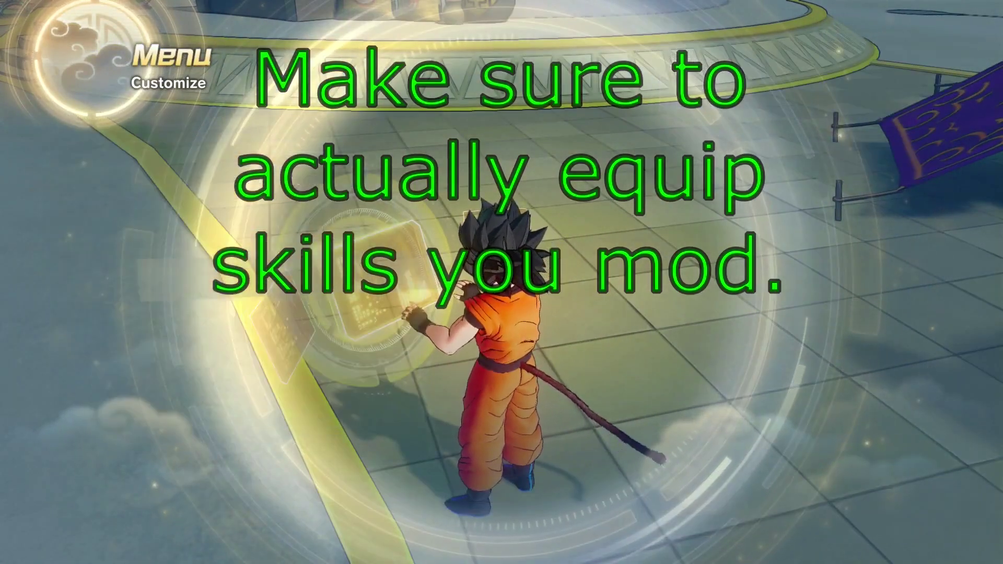
key("Up")
key("Return")
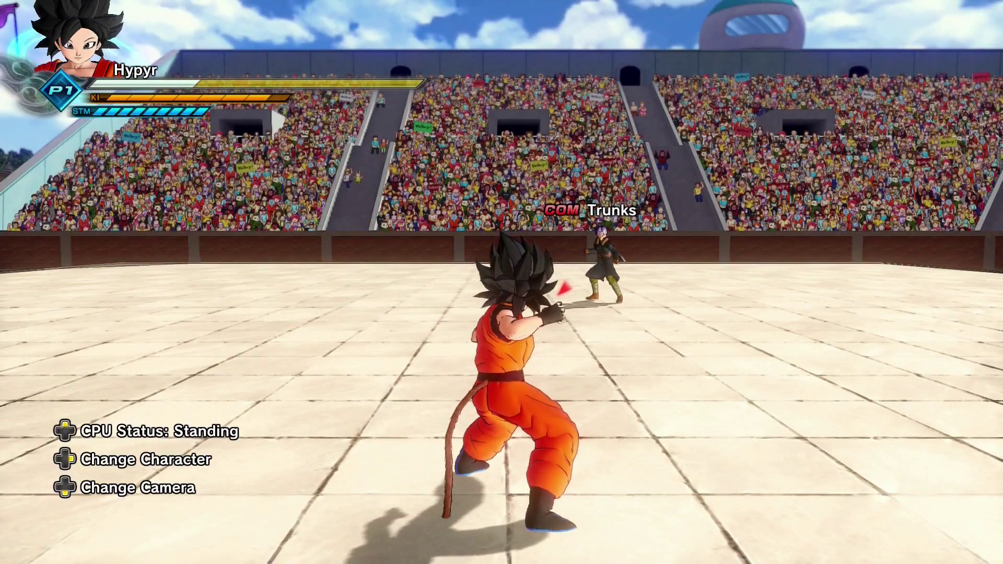
key("a")
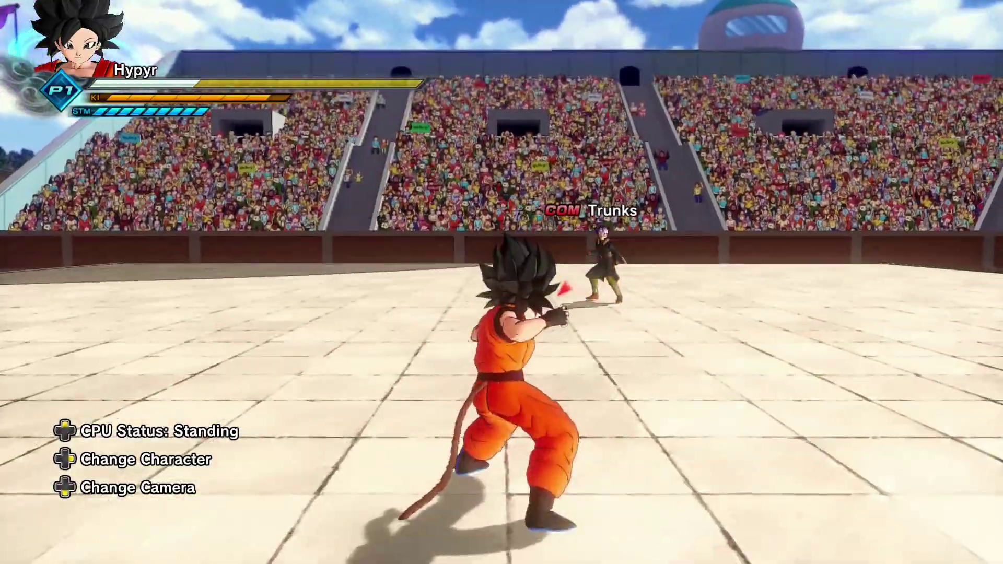